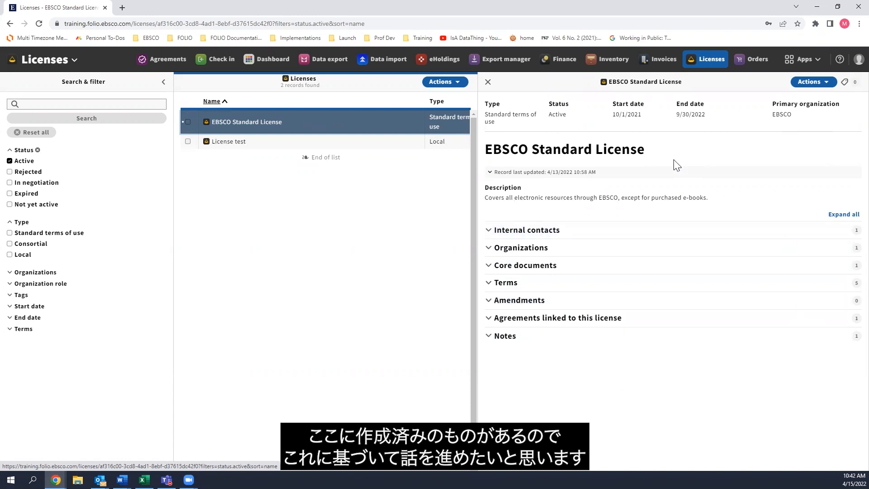
{"action": "left_click", "coordinate": [448, 82]}
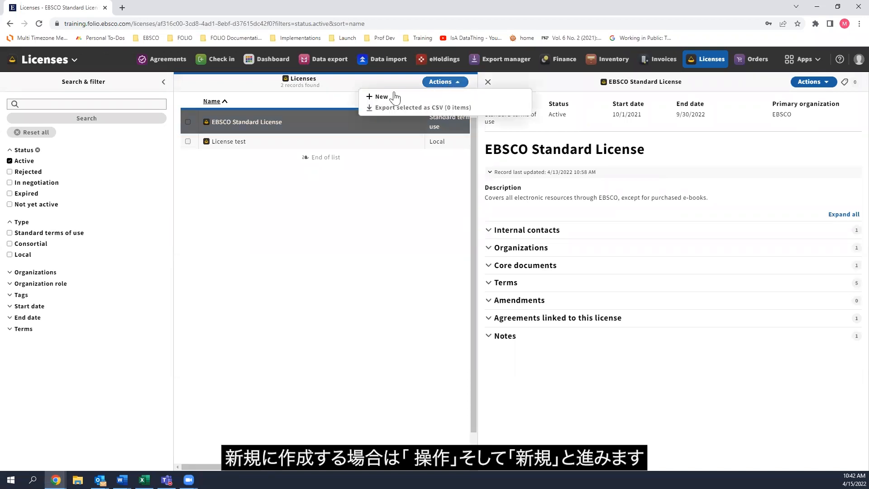
{"action": "left_click", "coordinate": [381, 95]}
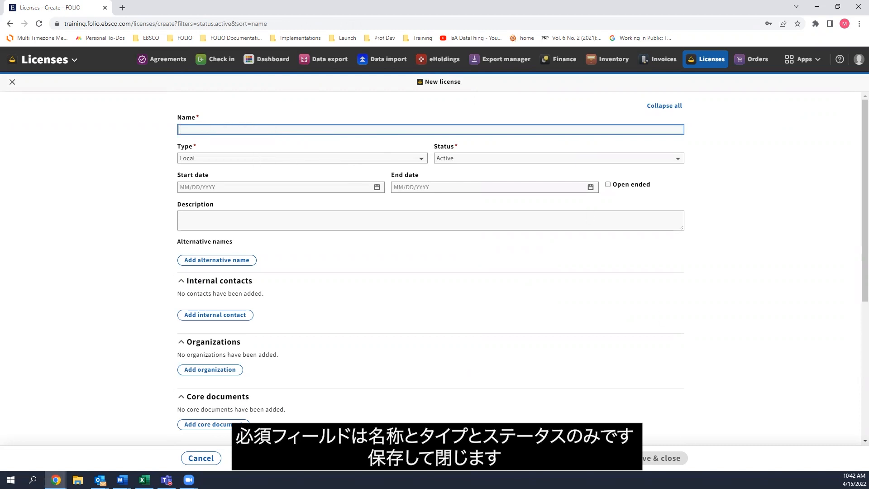
{"action": "left_click", "coordinate": [201, 458]}
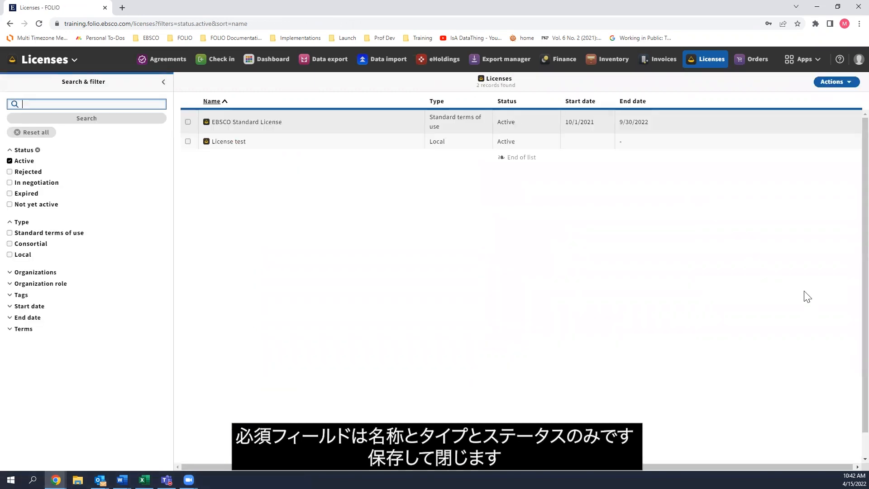
Open the EBSCO Standard License record for editing.
{"action": "left_click", "coordinate": [353, 123]}
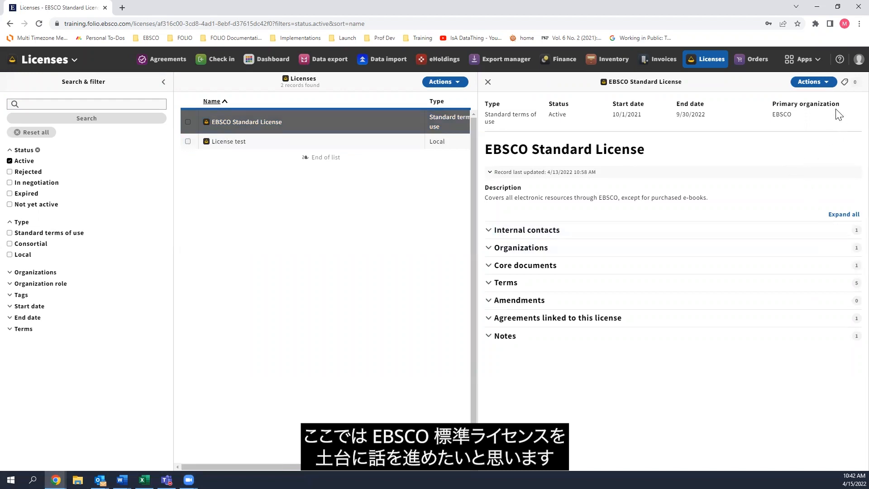
{"action": "left_click", "coordinate": [810, 82]}
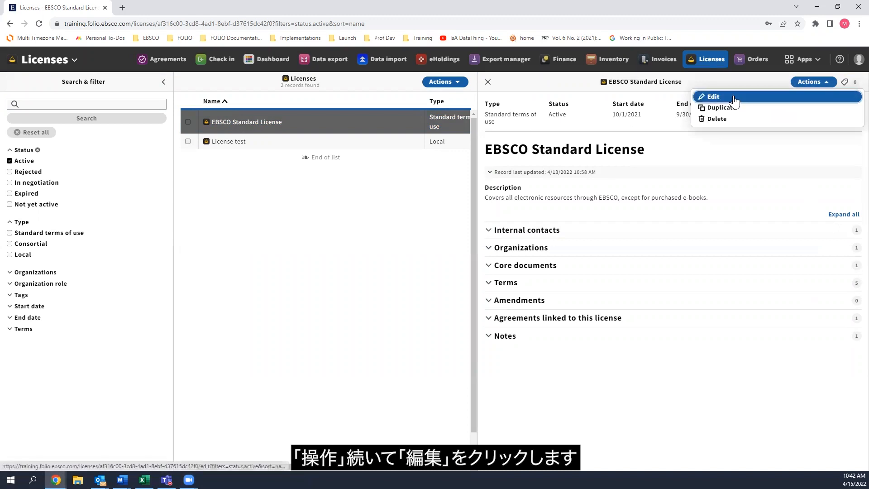
{"action": "left_click", "coordinate": [714, 97]}
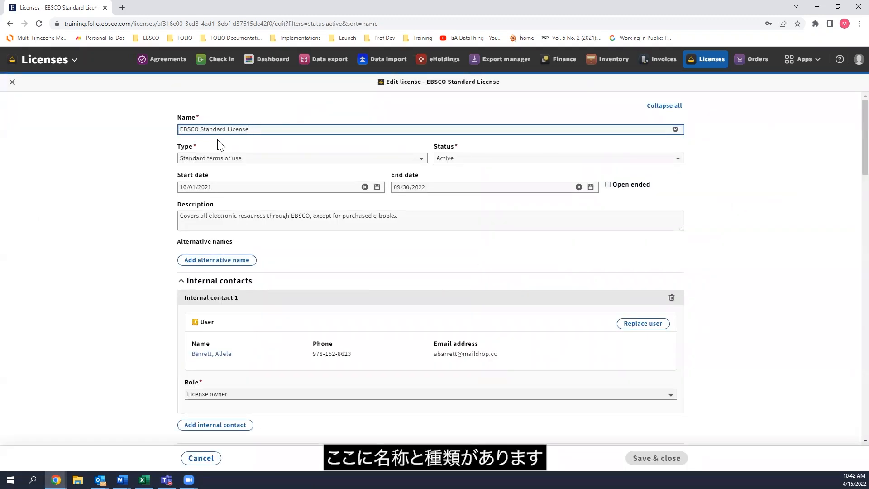
Examine the available license types and statuses and the end date field of the license.
{"action": "left_click", "coordinate": [224, 159]}
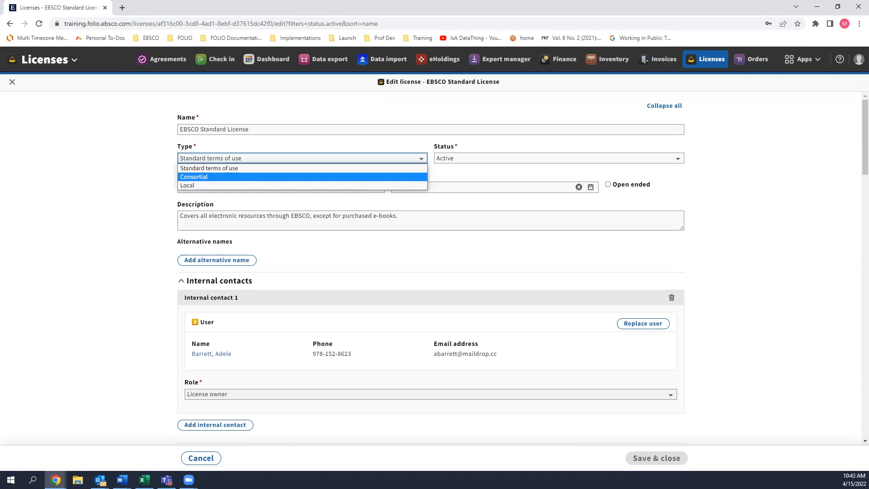
{"action": "left_click", "coordinate": [111, 346]}
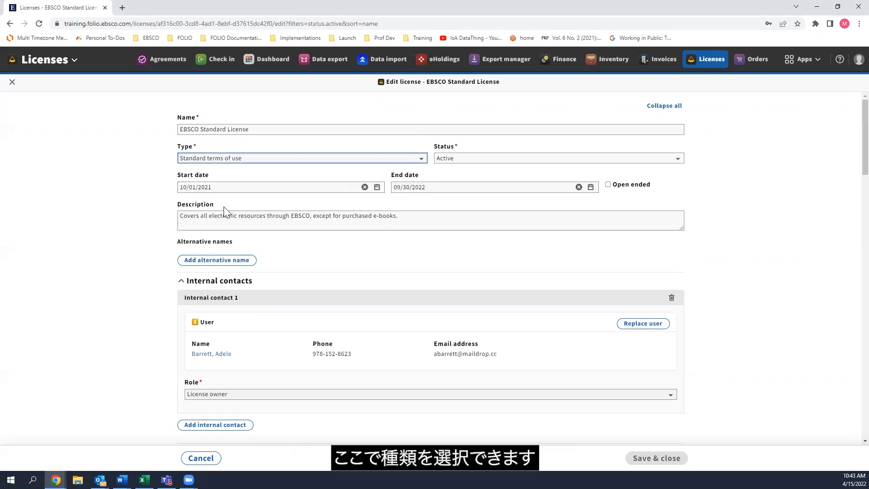
{"action": "left_click", "coordinate": [177, 159]}
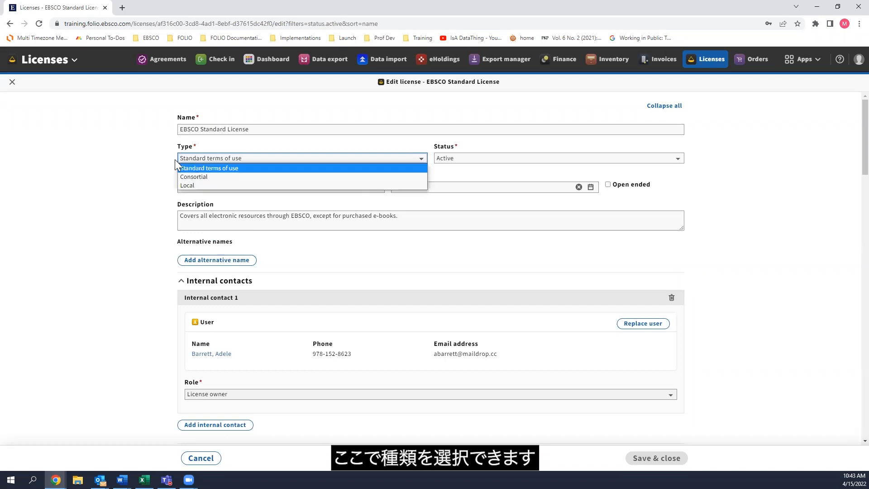
{"action": "left_click", "coordinate": [203, 159]}
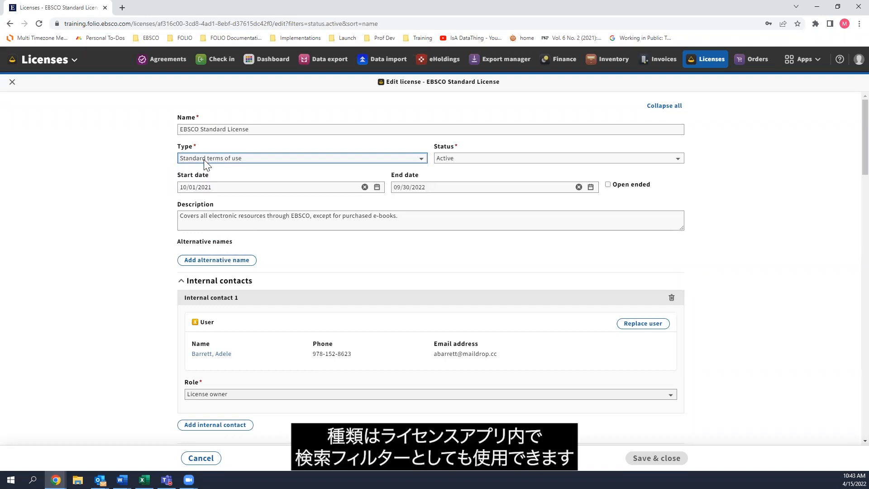
{"action": "left_click", "coordinate": [450, 158]}
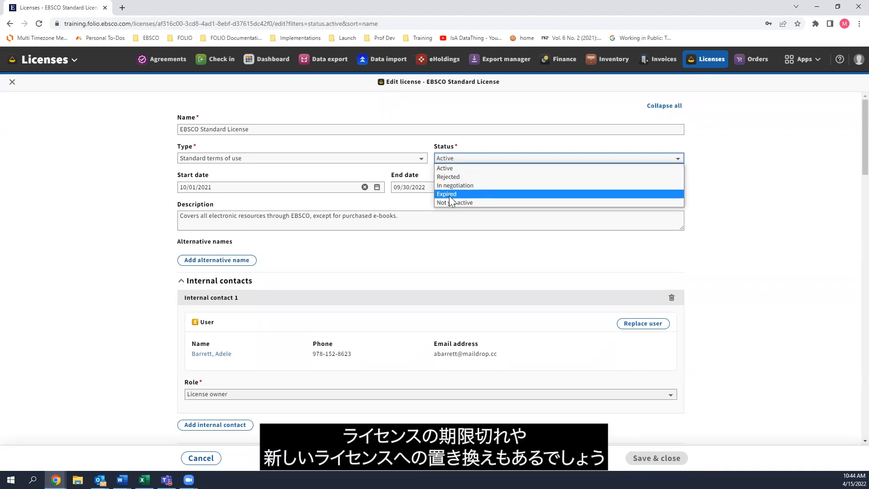
{"action": "left_click", "coordinate": [461, 157]}
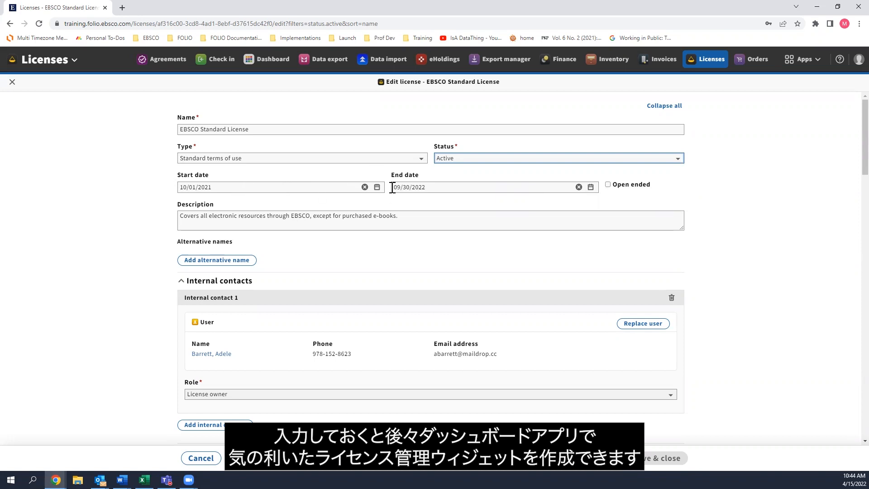
{"action": "left_click", "coordinate": [513, 185]}
{"action": "left_click", "coordinate": [510, 189]}
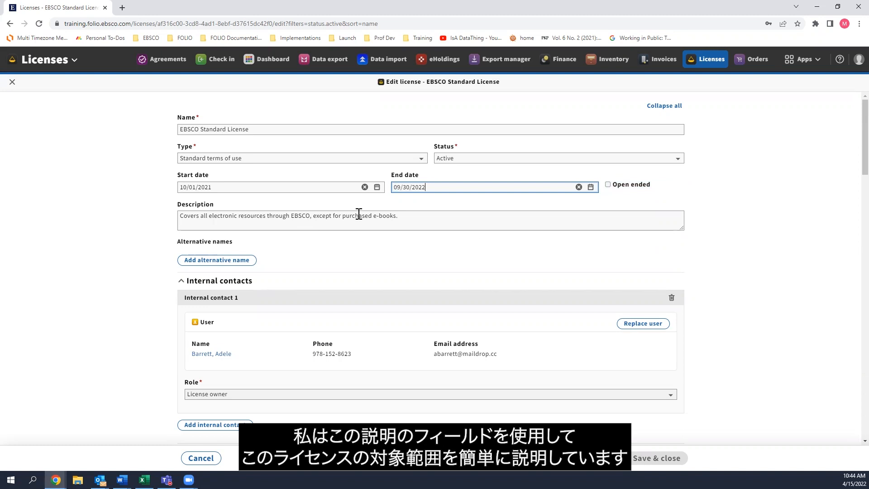
Add two blank alternative name entries to the license and remove both of them.
{"action": "scroll", "coordinate": [349, 216], "scroll_direction": "down", "scroll_amount": 1}
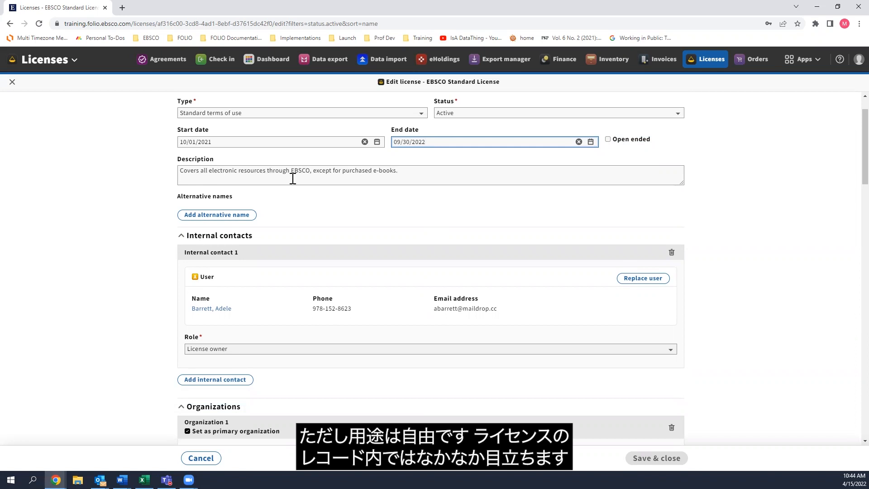
{"action": "left_click", "coordinate": [244, 215]}
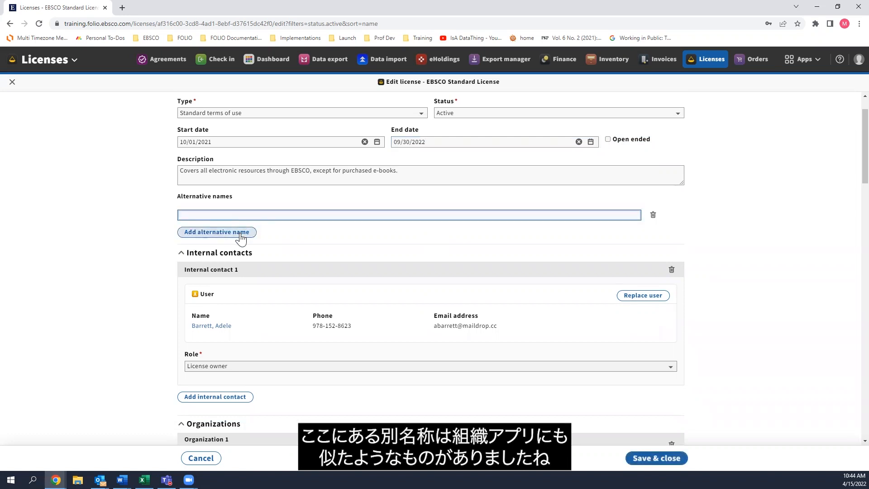
{"action": "left_click", "coordinate": [241, 237]}
{"action": "left_click", "coordinate": [235, 259]}
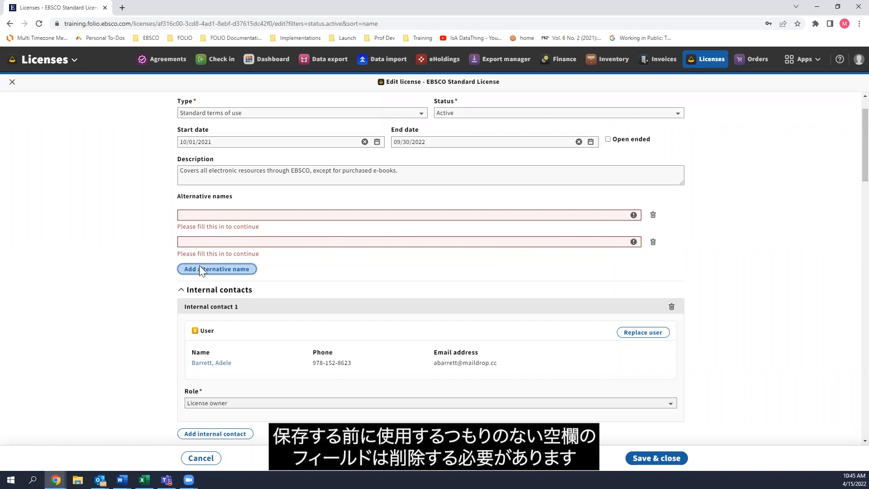
{"action": "left_click", "coordinate": [653, 241]}
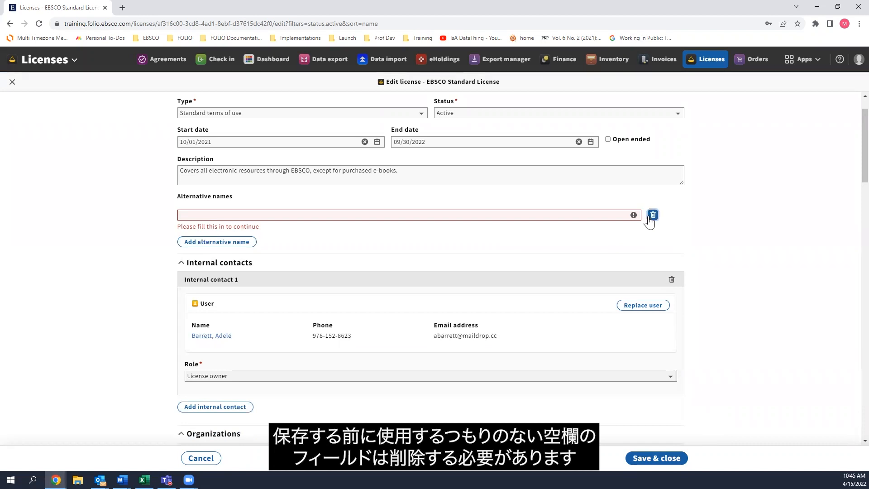
{"action": "left_click", "coordinate": [653, 215]}
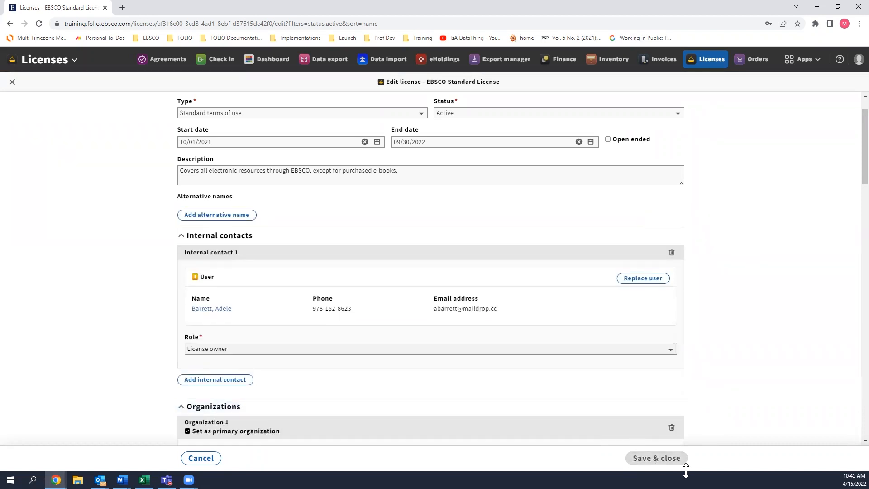
Add a second internal contact to the license, chosen from the users with Active status in the Staff patron group.
{"action": "scroll", "coordinate": [775, 267], "scroll_direction": "down", "scroll_amount": 3}
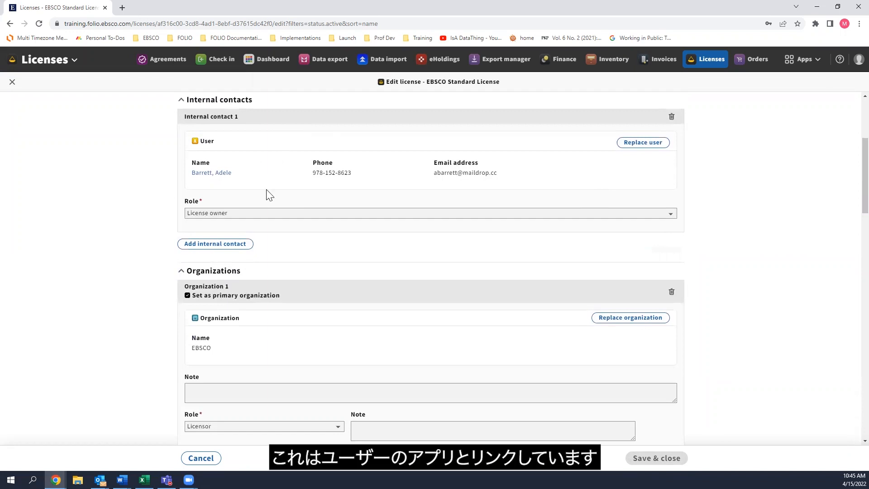
{"action": "left_click", "coordinate": [225, 243]}
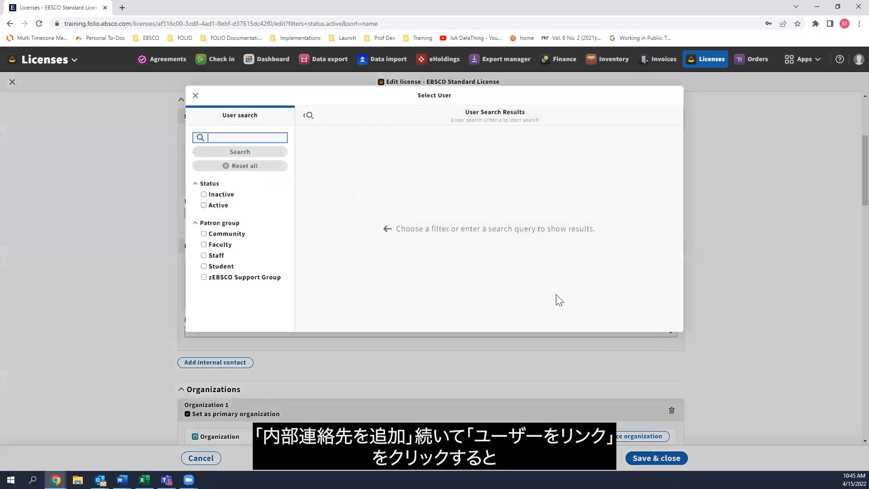
{"action": "left_click", "coordinate": [204, 206]}
{"action": "left_click", "coordinate": [204, 256]}
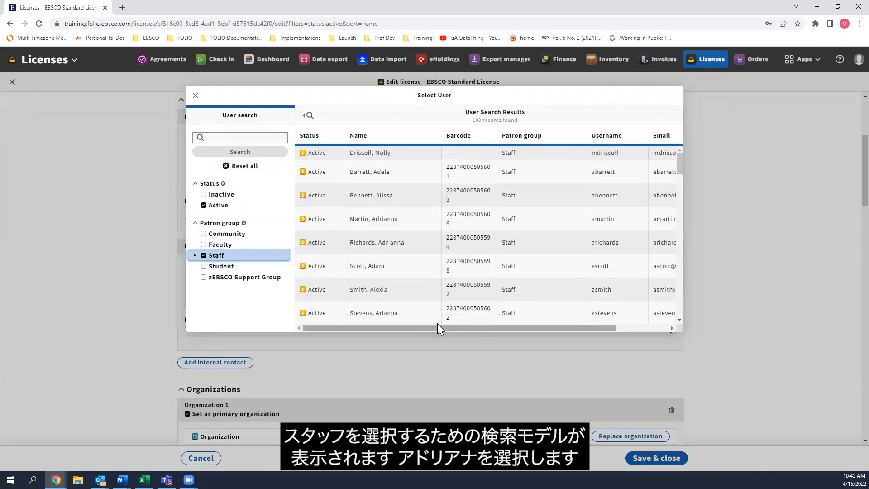
{"action": "left_click", "coordinate": [409, 244]}
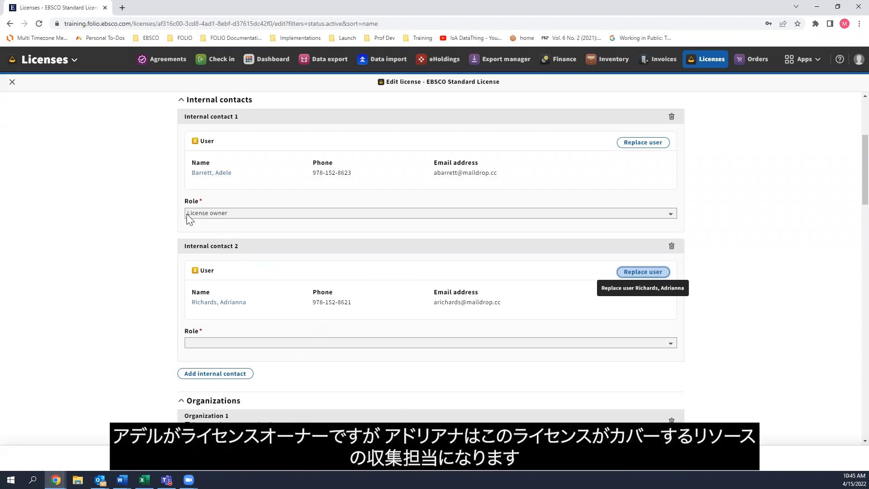
Set the role of the second internal contact to Acquisition.
{"action": "left_click", "coordinate": [255, 344]}
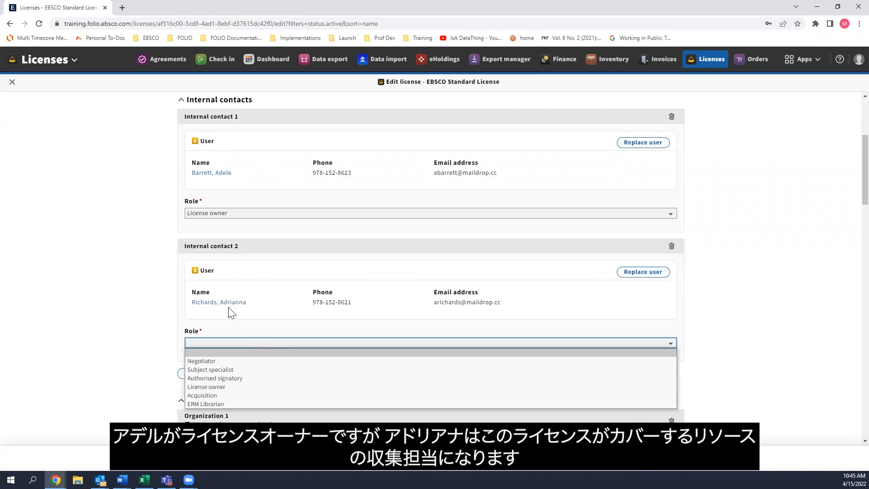
{"action": "left_click", "coordinate": [213, 396]}
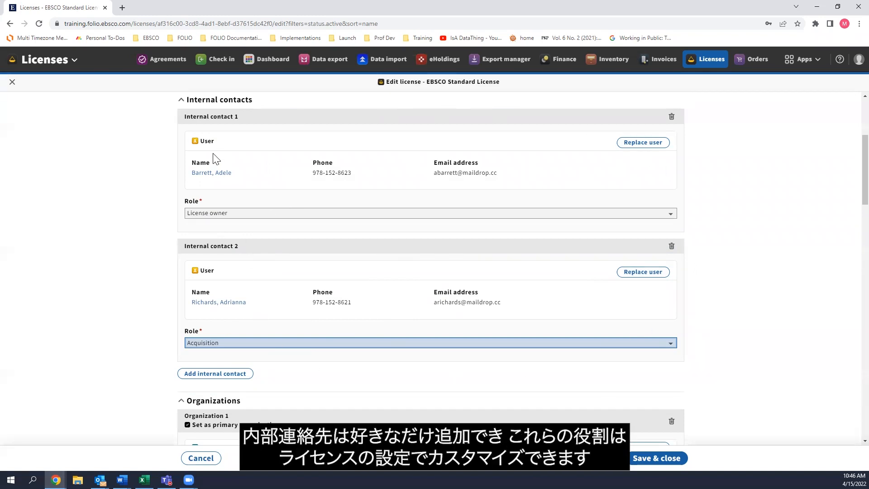
{"action": "left_click", "coordinate": [243, 344]}
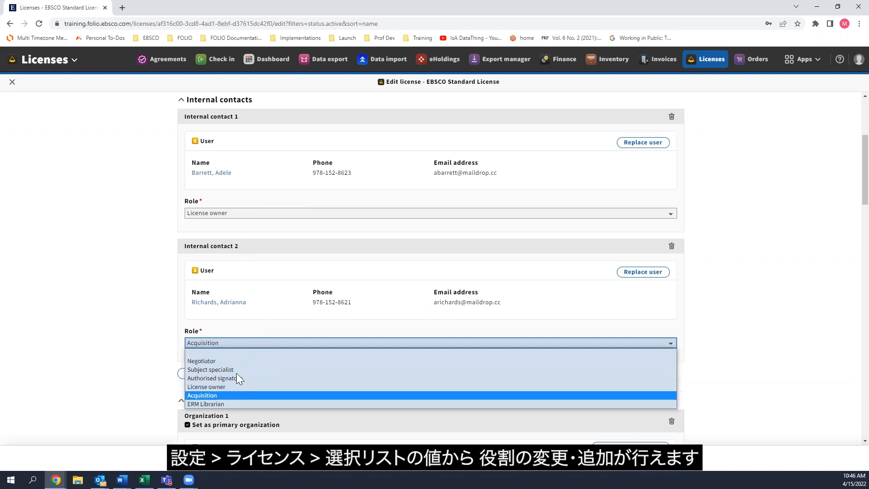
{"action": "left_click", "coordinate": [234, 343]}
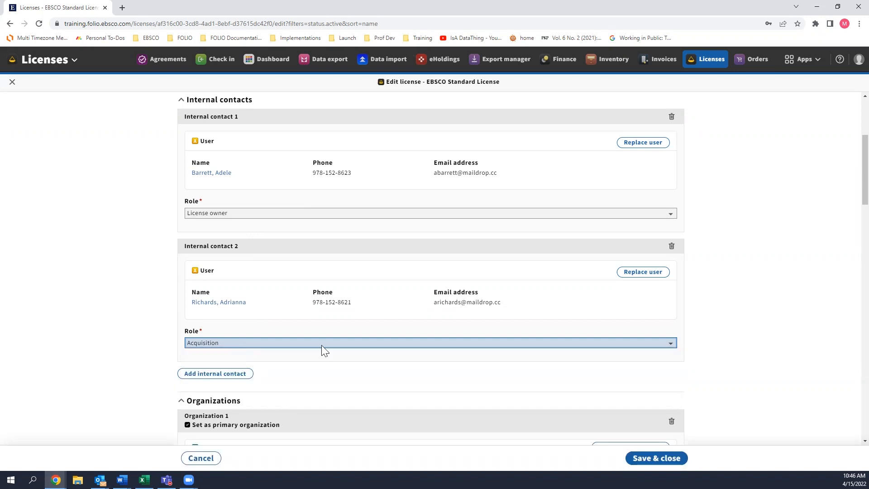
Add a second role, Subscription Manager, to the EBSCO organization on the license.
{"action": "scroll", "coordinate": [733, 319], "scroll_direction": "down", "scroll_amount": 6}
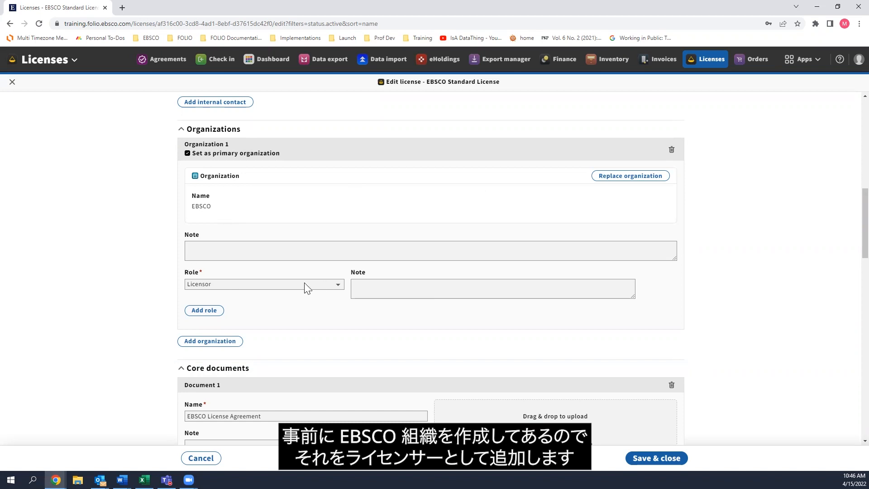
{"action": "left_click", "coordinate": [204, 313]}
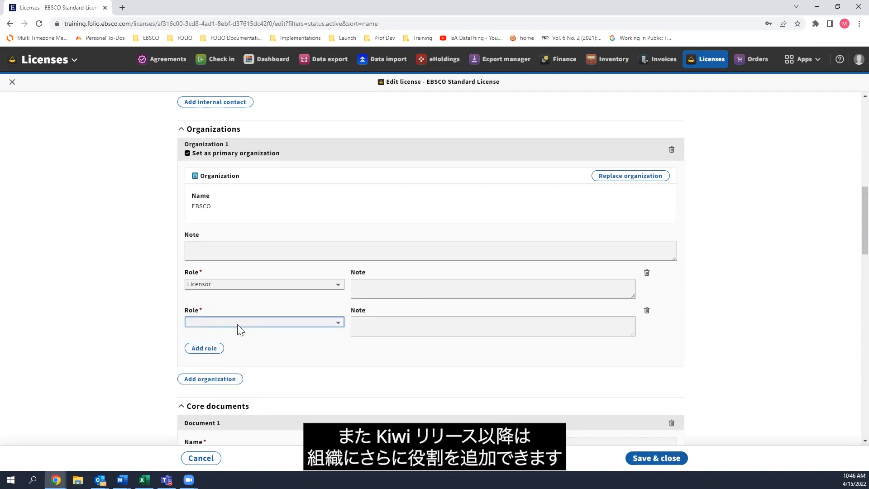
{"action": "left_click", "coordinate": [237, 324]}
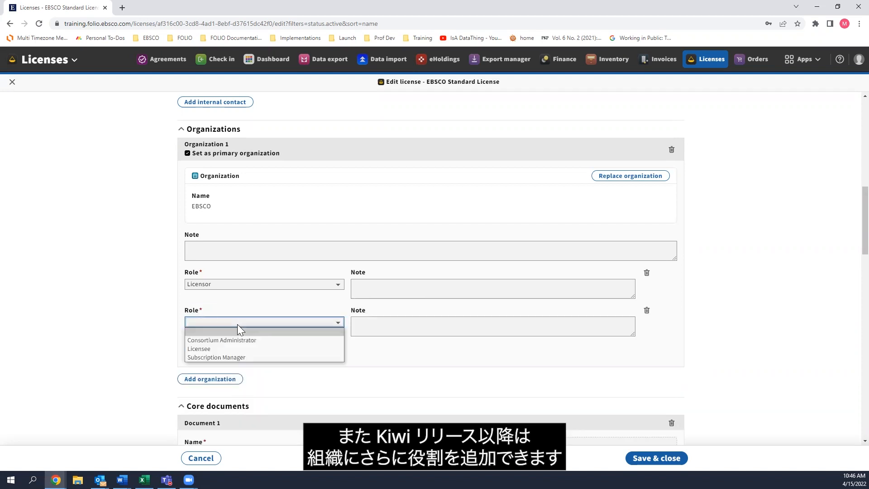
{"action": "left_click", "coordinate": [208, 358]}
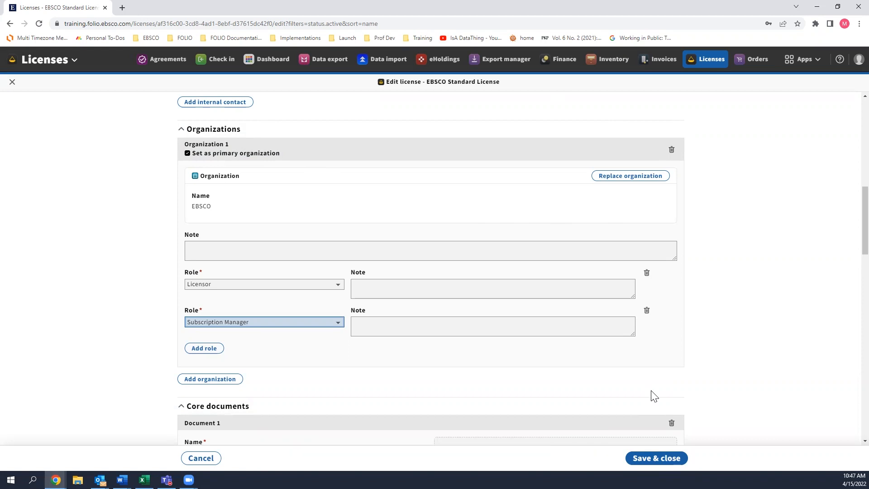
Add a second organization to the license and link it to ABC-CLIO from the active organizations.
{"action": "scroll", "coordinate": [510, 327], "scroll_direction": "down", "scroll_amount": 1}
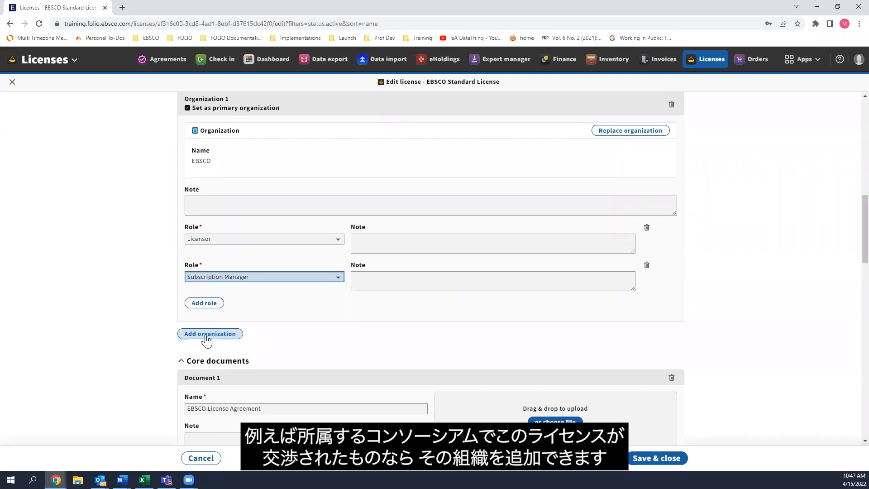
{"action": "left_click", "coordinate": [207, 335]}
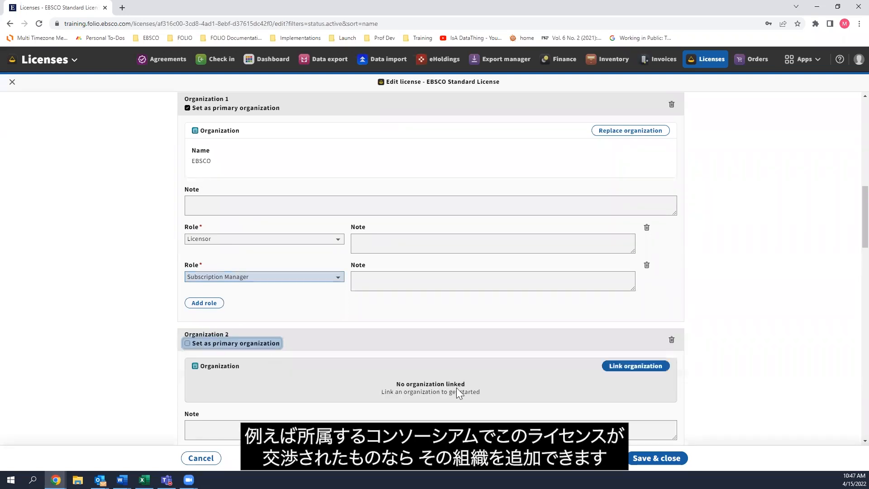
{"action": "left_click", "coordinate": [633, 369]}
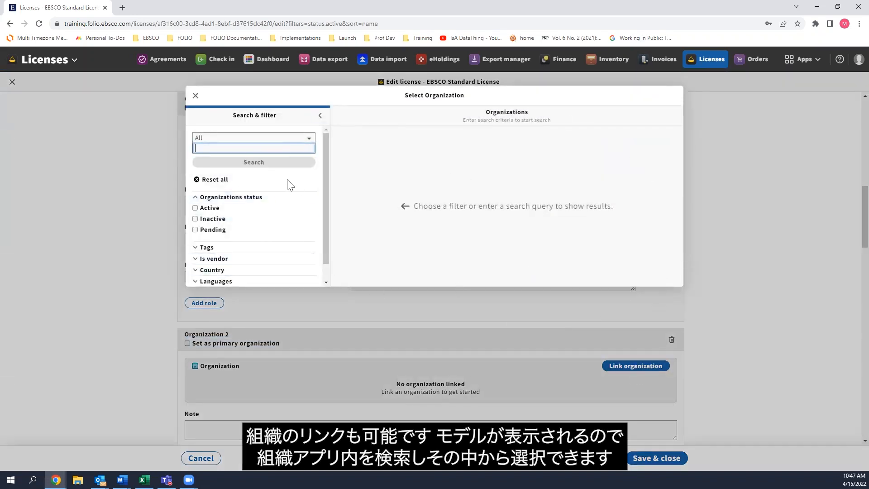
{"action": "left_click", "coordinate": [199, 209]}
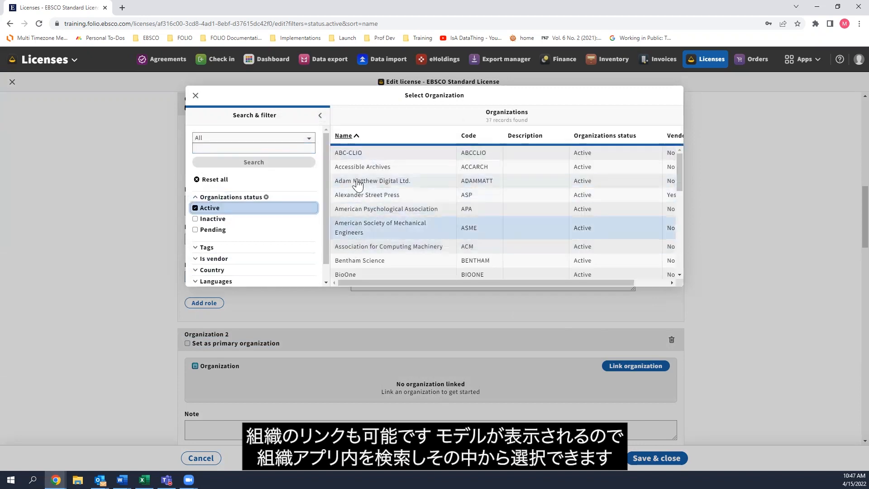
{"action": "left_click", "coordinate": [358, 154]}
{"action": "scroll", "coordinate": [727, 314], "scroll_direction": "down", "scroll_amount": 2}
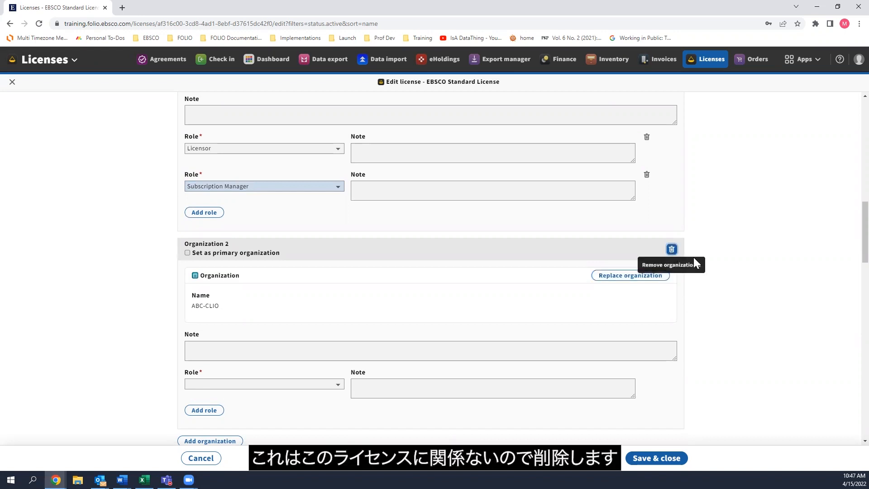
Remove the ABC-CLIO organization from the license.
{"action": "left_click", "coordinate": [671, 250]}
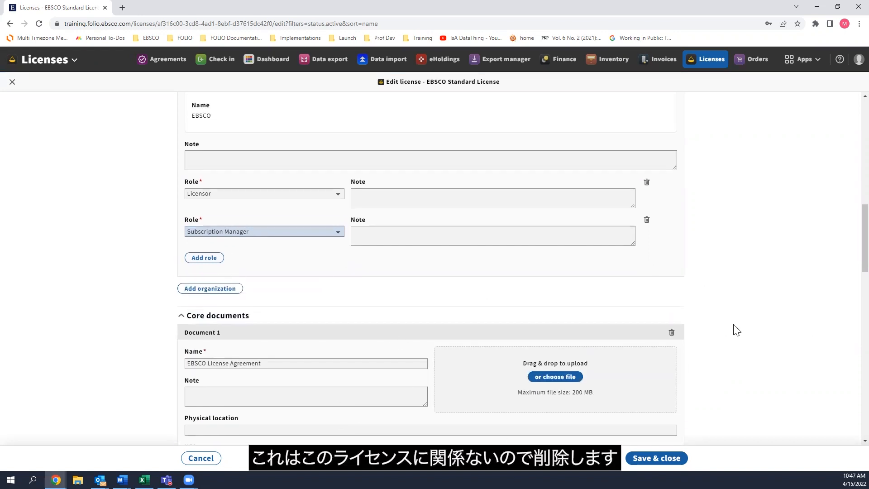
Add a blank second core document to the license and remove it again.
{"action": "scroll", "coordinate": [735, 329], "scroll_direction": "down", "scroll_amount": 3}
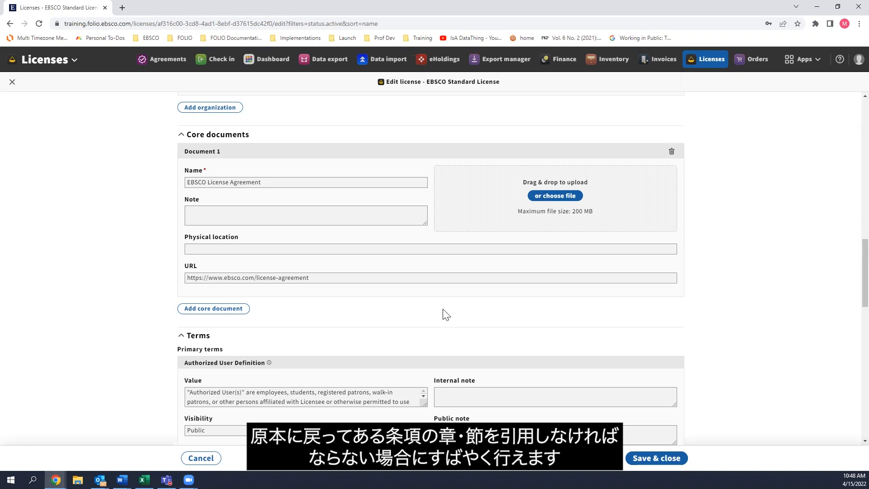
{"action": "left_click", "coordinate": [237, 309]}
{"action": "scroll", "coordinate": [288, 367], "scroll_direction": "down", "scroll_amount": 2}
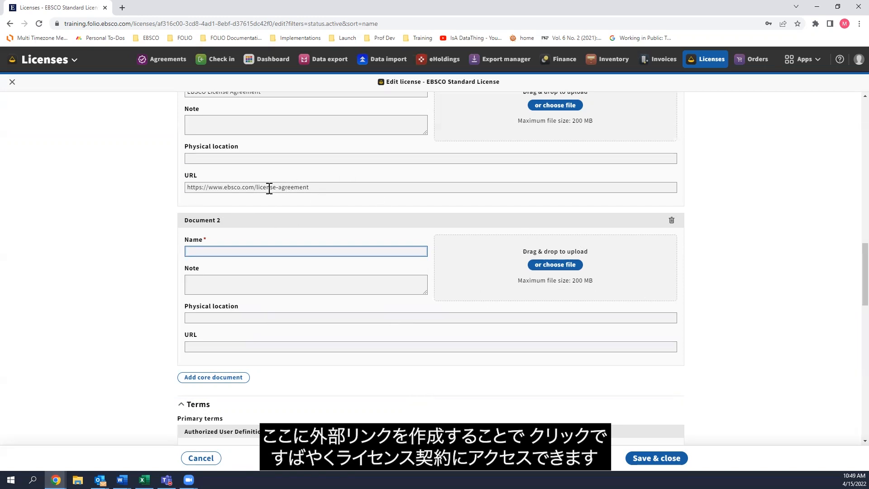
{"action": "left_click", "coordinate": [671, 222]}
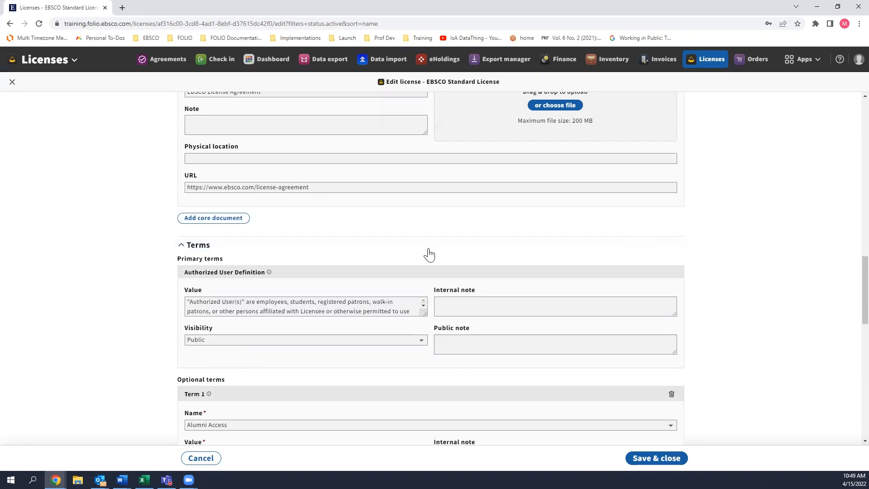
Add a fifth optional term, Walk-ins, to the license and set its value to Yes.
{"action": "scroll", "coordinate": [386, 227], "scroll_direction": "down", "scroll_amount": 2}
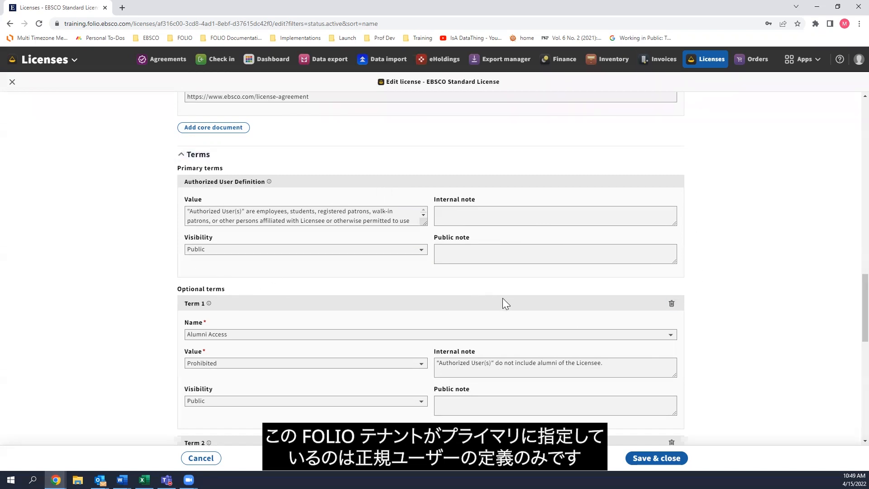
{"action": "scroll", "coordinate": [210, 219], "scroll_direction": "down", "scroll_amount": 1}
{"action": "scroll", "coordinate": [213, 214], "scroll_direction": "up", "scroll_amount": 1}
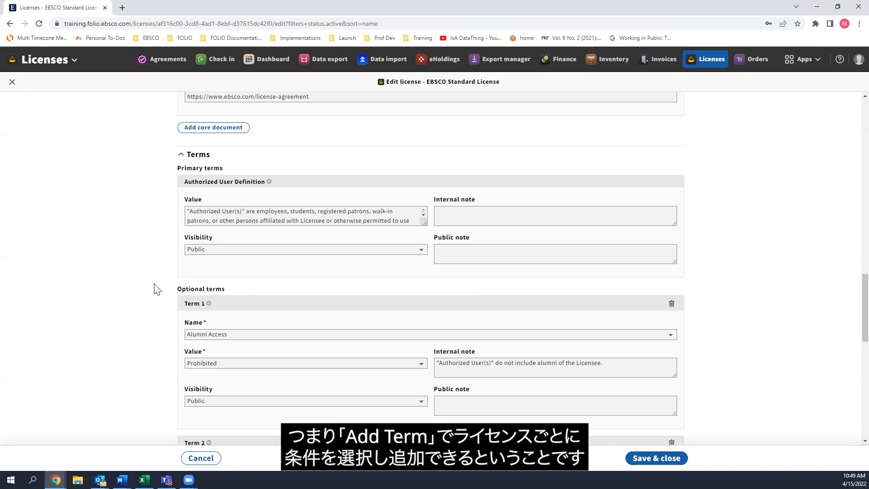
{"action": "scroll", "coordinate": [80, 287], "scroll_direction": "down", "scroll_amount": 10}
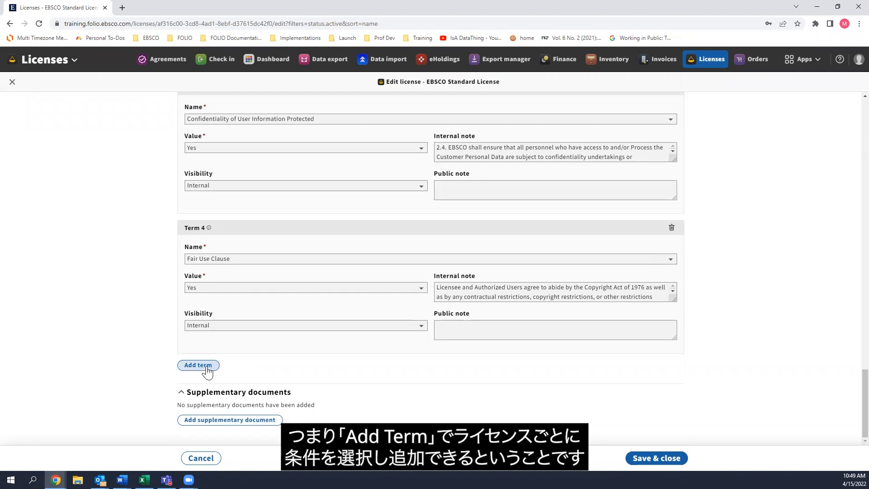
{"action": "left_click", "coordinate": [207, 368]}
{"action": "scroll", "coordinate": [295, 365], "scroll_direction": "down", "scroll_amount": 2}
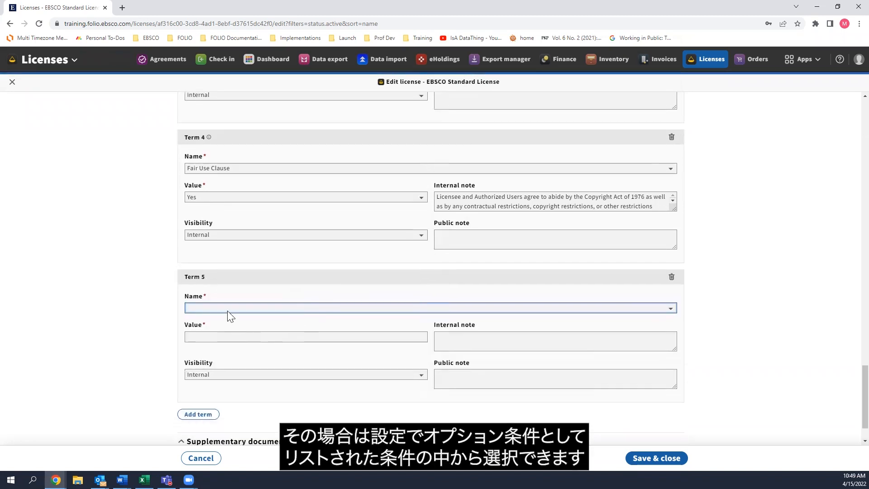
{"action": "left_click", "coordinate": [228, 308]}
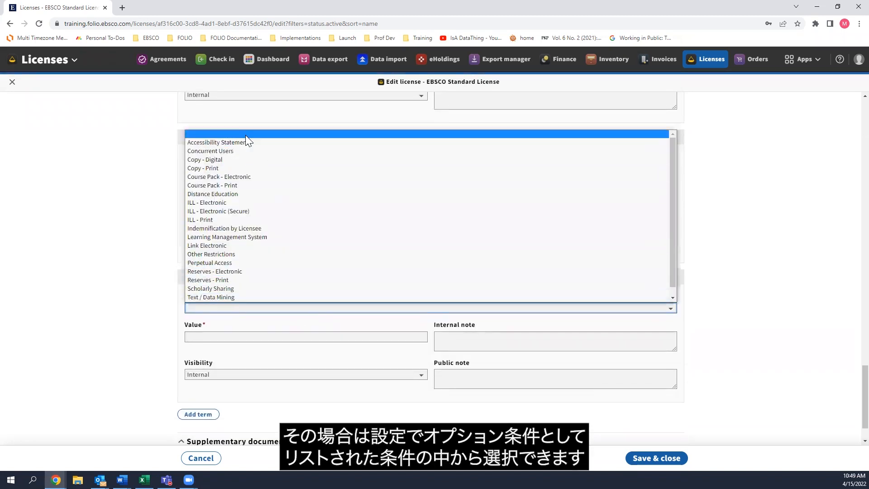
{"action": "scroll", "coordinate": [240, 290], "scroll_direction": "down", "scroll_amount": 1}
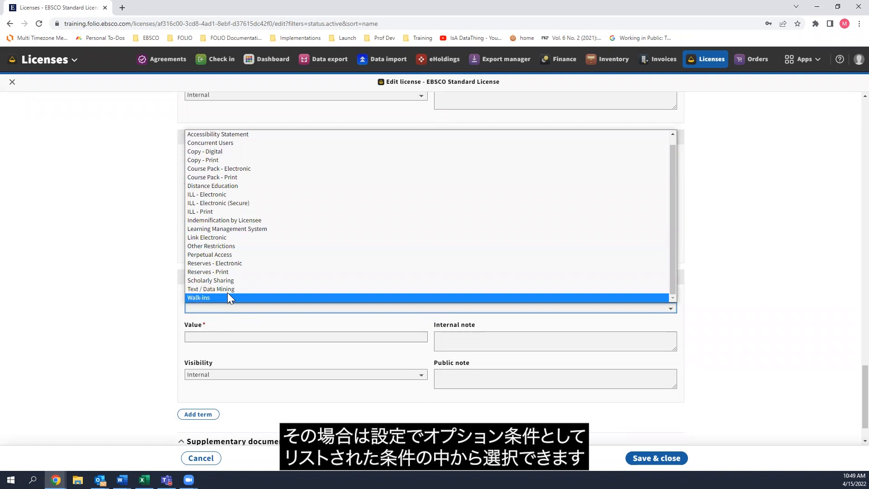
{"action": "left_click", "coordinate": [215, 297]}
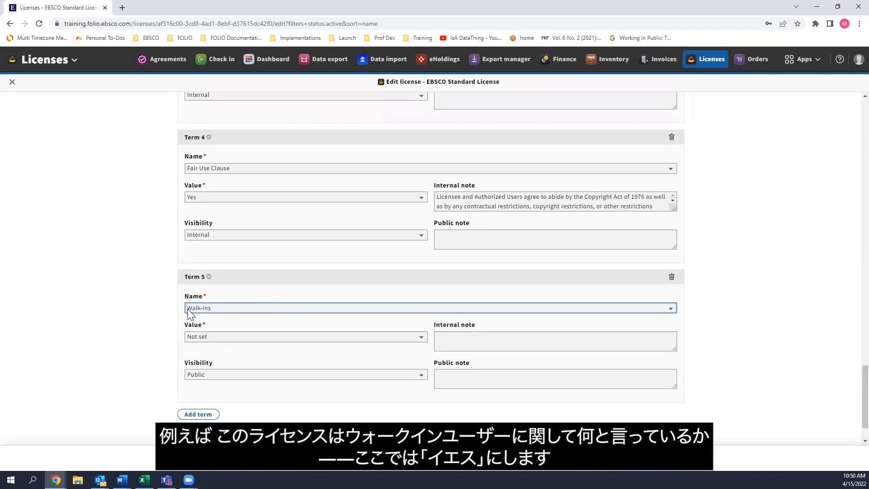
{"action": "left_click", "coordinate": [200, 337]}
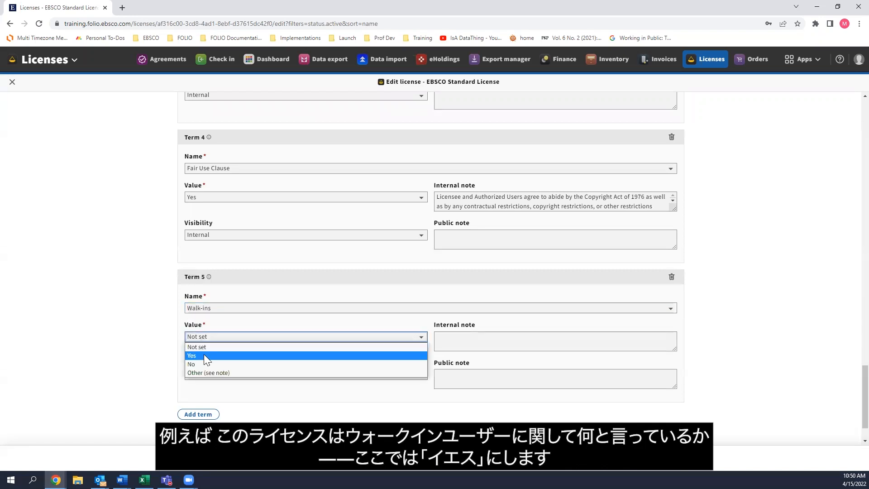
{"action": "left_click", "coordinate": [203, 355]}
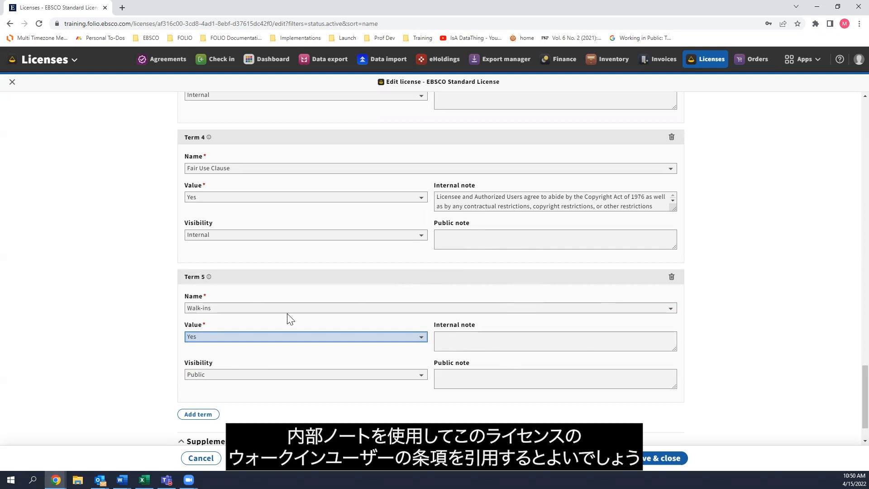
Enlarge the internal note box of the Fair Use Clause term to read more of its text.
{"action": "mouse_move", "coordinate": [675, 209]}
{"action": "left_mouse_down"}
{"action": "mouse_move", "coordinate": [679, 368]}
{"action": "mouse_move", "coordinate": [671, 221]}
{"action": "left_mouse_up"}
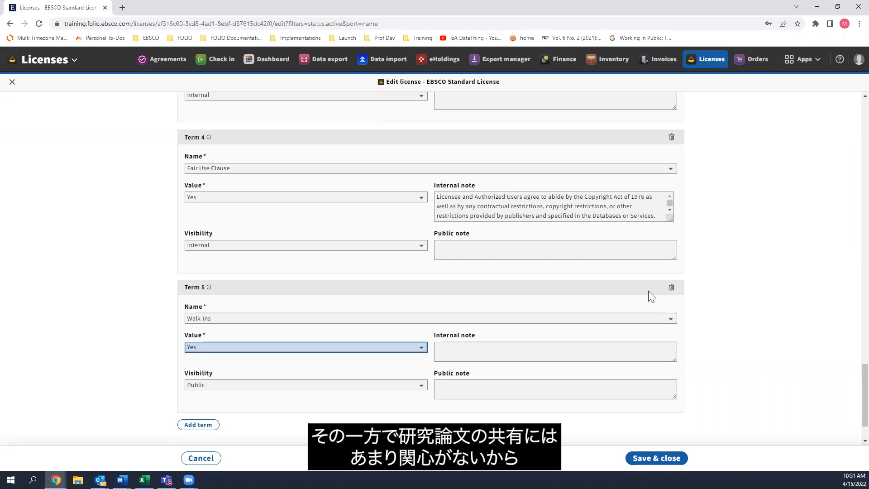
Review the term names available for the fifth optional term and the description of the Walk-ins term.
{"action": "left_click", "coordinate": [640, 318]}
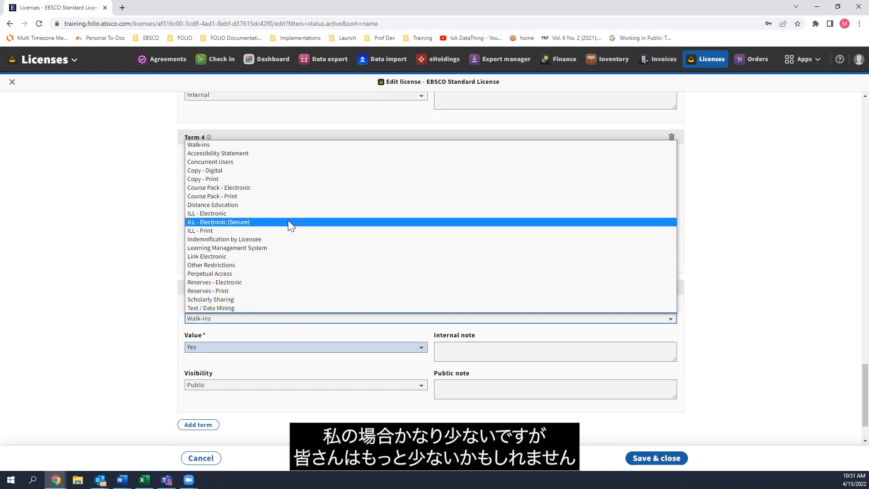
{"action": "left_click", "coordinate": [130, 299]}
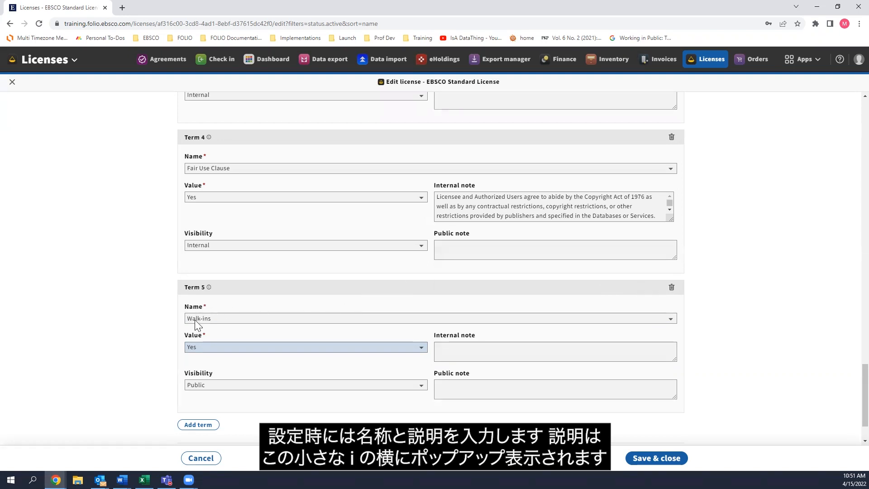
{"action": "left_click", "coordinate": [209, 288]}
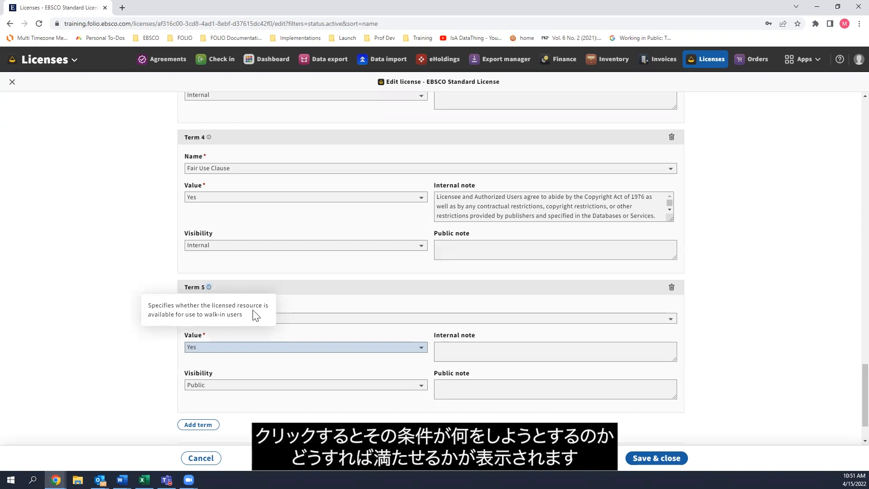
{"action": "left_click", "coordinate": [301, 335]}
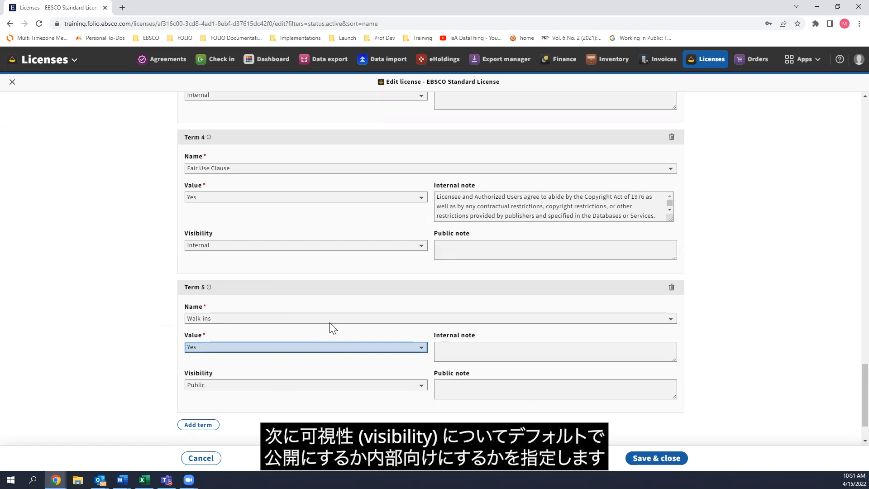
Delete the Walk-ins term from the license's optional terms.
{"action": "scroll", "coordinate": [341, 317], "scroll_direction": "down", "scroll_amount": 1}
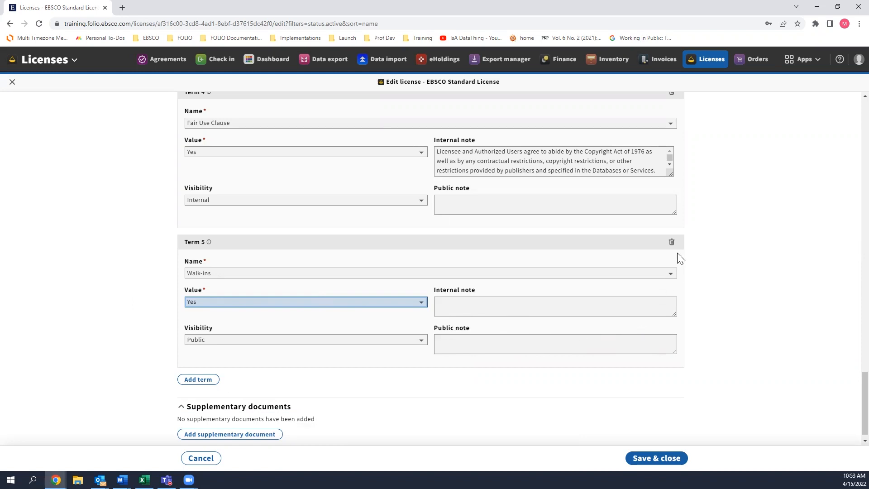
{"action": "left_click", "coordinate": [672, 243]}
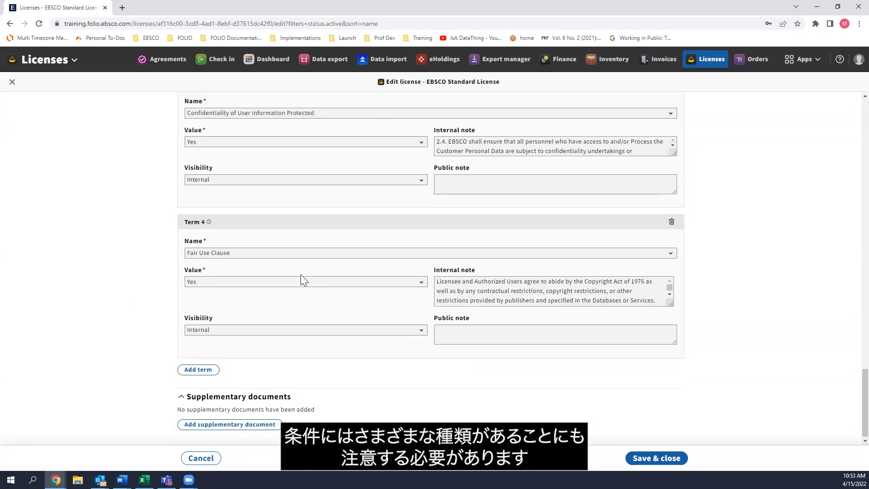
Examine the free-text value of the Authorized User Definition primary term.
{"action": "scroll", "coordinate": [300, 274], "scroll_direction": "up", "scroll_amount": 3}
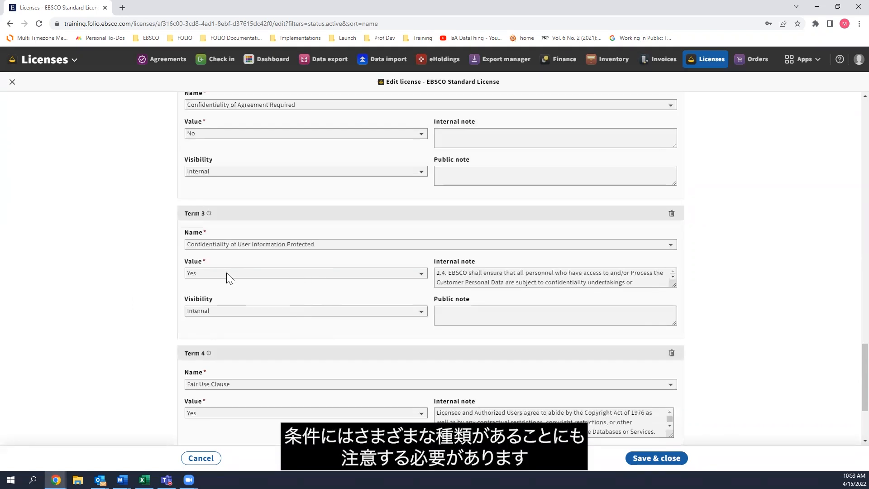
{"action": "scroll", "coordinate": [227, 273], "scroll_direction": "up", "scroll_amount": 5}
{"action": "scroll", "coordinate": [226, 273], "scroll_direction": "up", "scroll_amount": 6}
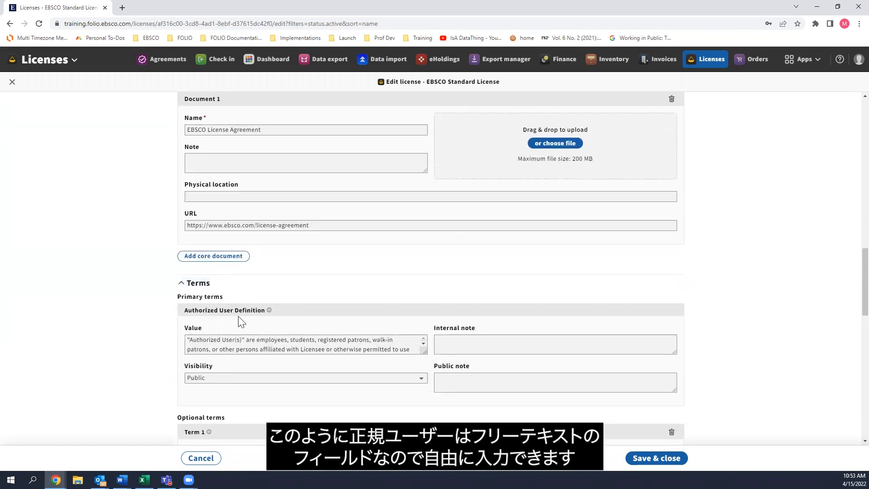
{"action": "left_click", "coordinate": [217, 347]}
{"action": "scroll", "coordinate": [281, 351], "scroll_direction": "down", "scroll_amount": 3}
{"action": "scroll", "coordinate": [276, 316], "scroll_direction": "up", "scroll_amount": 7}
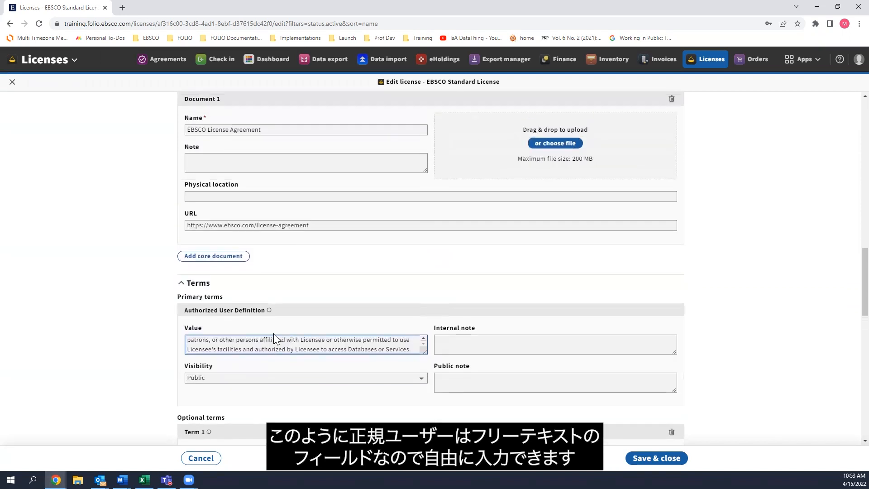
Review the value choices offered for the Alumni Access and Confidentiality of Agreement Required terms.
{"action": "scroll", "coordinate": [126, 363], "scroll_direction": "down", "scroll_amount": 2}
{"action": "scroll", "coordinate": [136, 362], "scroll_direction": "down", "scroll_amount": 7}
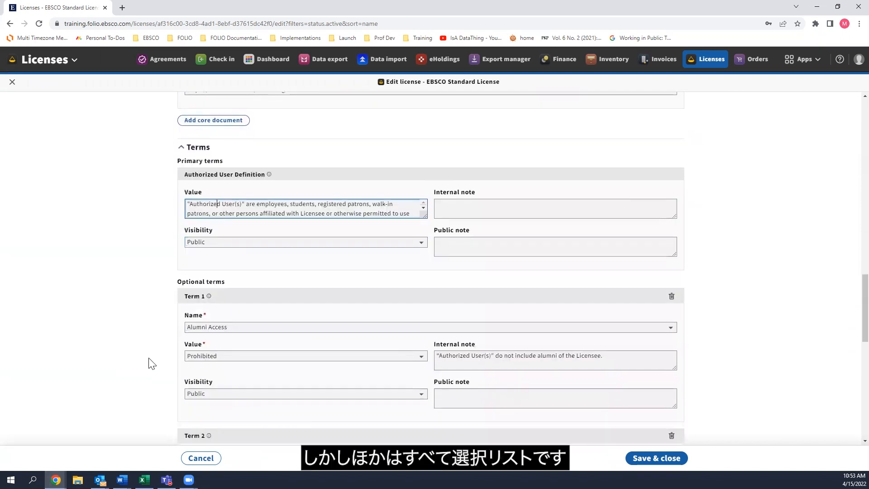
{"action": "left_click", "coordinate": [246, 222]}
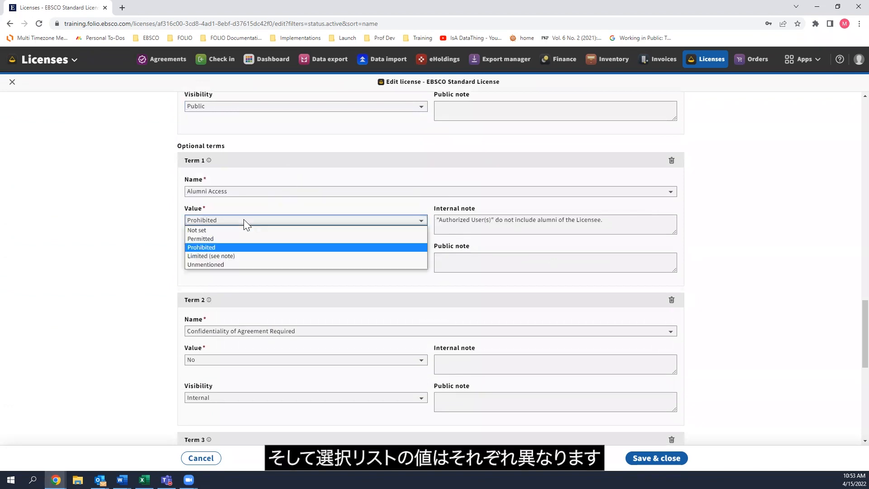
{"action": "left_click", "coordinate": [244, 219]}
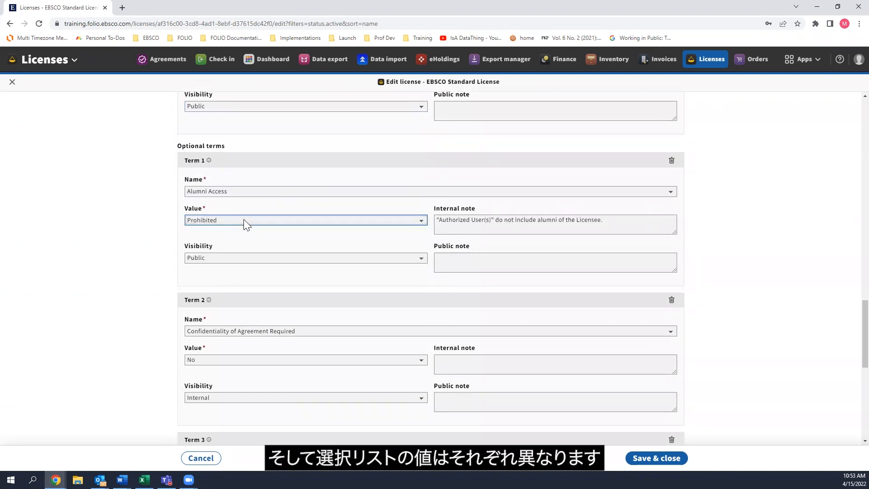
{"action": "left_click", "coordinate": [255, 360]}
{"action": "left_click", "coordinate": [254, 361]}
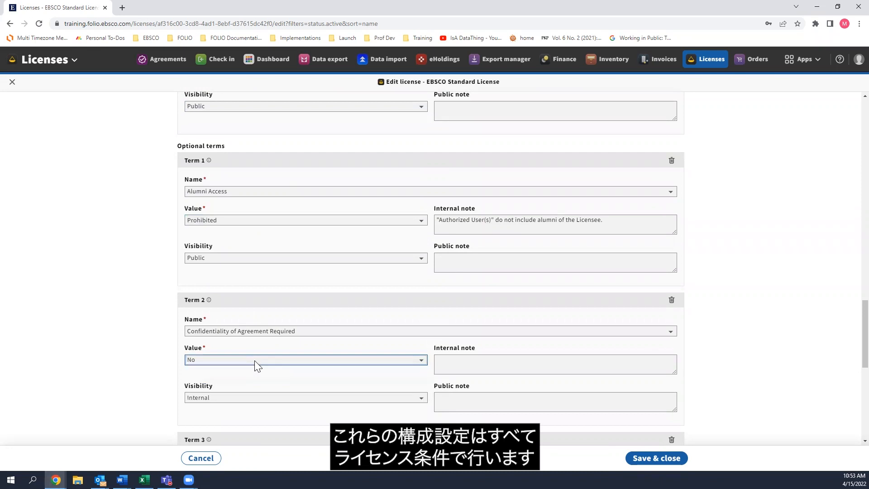
Add a blank supplementary document to look through its category options, and remove the document again.
{"action": "scroll", "coordinate": [86, 338], "scroll_direction": "down", "scroll_amount": 5}
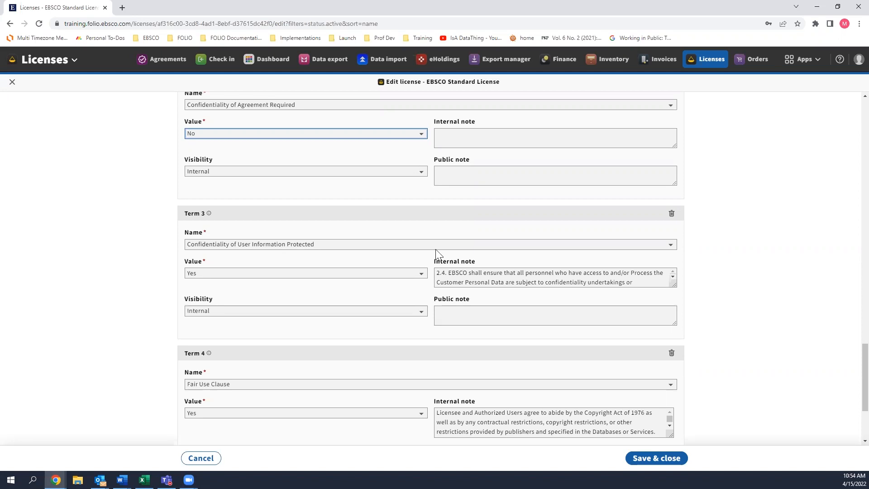
{"action": "scroll", "coordinate": [757, 289], "scroll_direction": "down", "scroll_amount": 2}
{"action": "scroll", "coordinate": [746, 315], "scroll_direction": "down", "scroll_amount": 1}
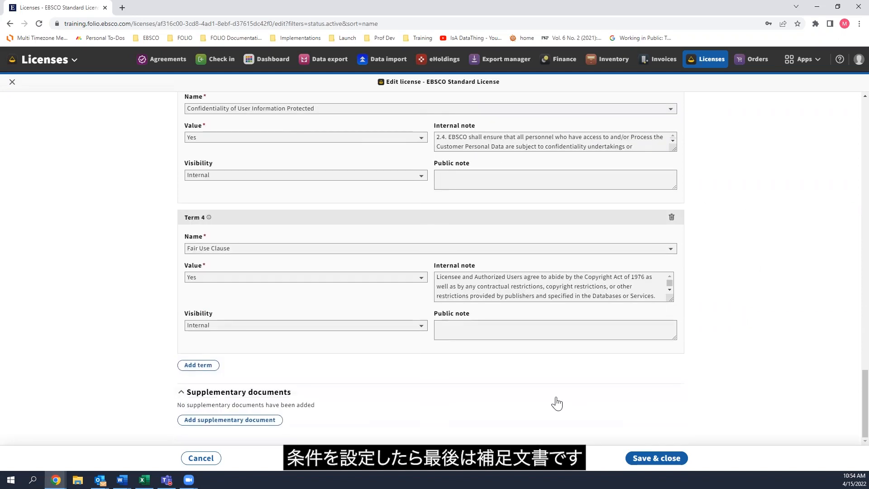
{"action": "left_click", "coordinate": [237, 420]}
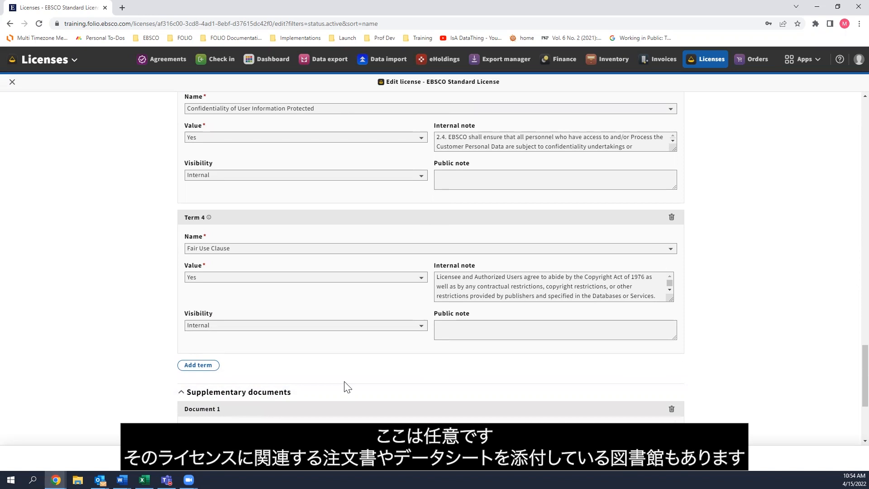
{"action": "scroll", "coordinate": [193, 330], "scroll_direction": "down", "scroll_amount": 1}
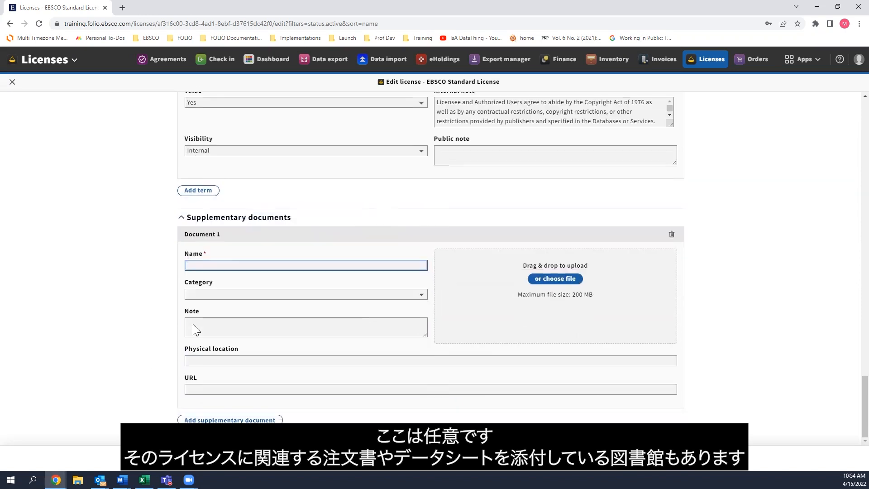
{"action": "left_click", "coordinate": [199, 297]}
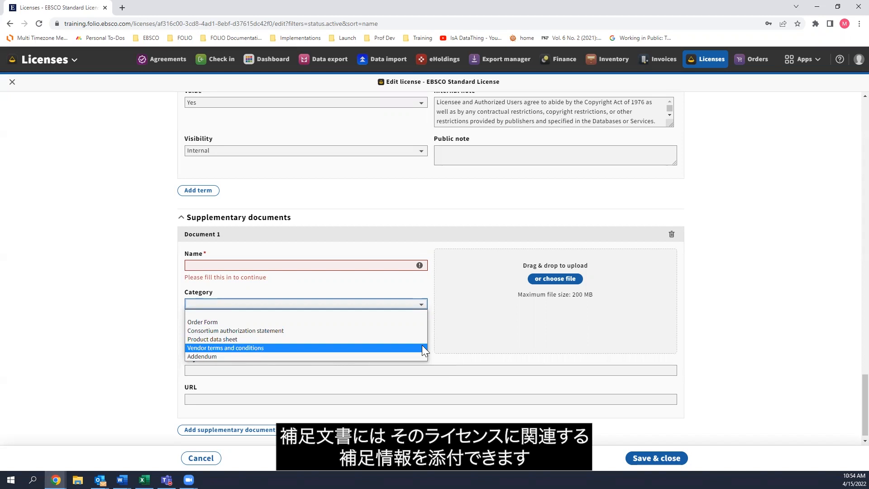
{"action": "left_click", "coordinate": [383, 310]}
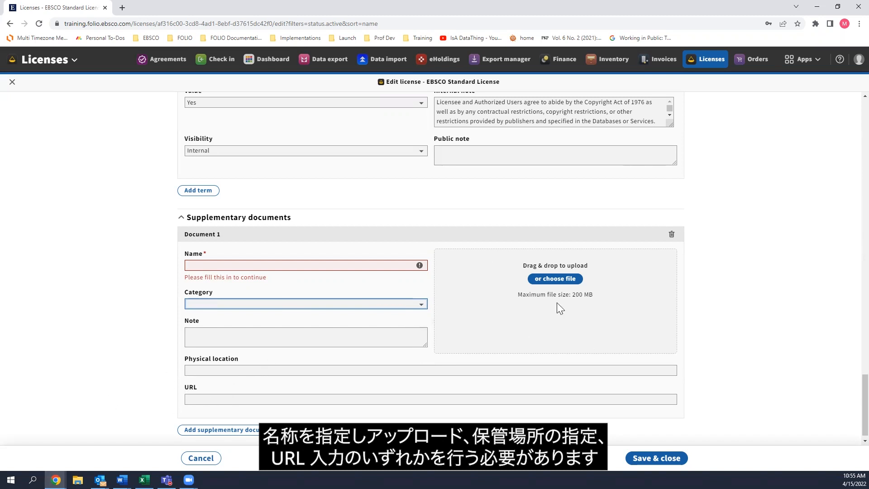
{"action": "left_click", "coordinate": [671, 234]}
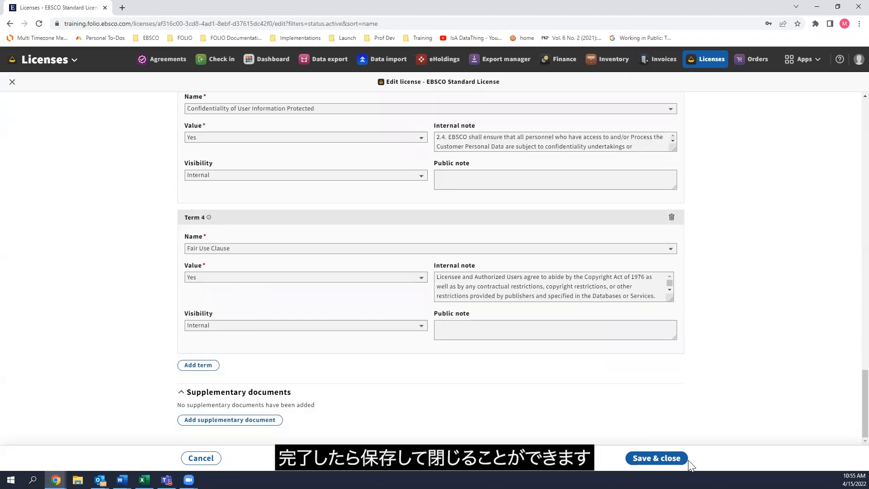
Save the edited EBSCO Standard License and close its edit form.
{"action": "left_click", "coordinate": [677, 459]}
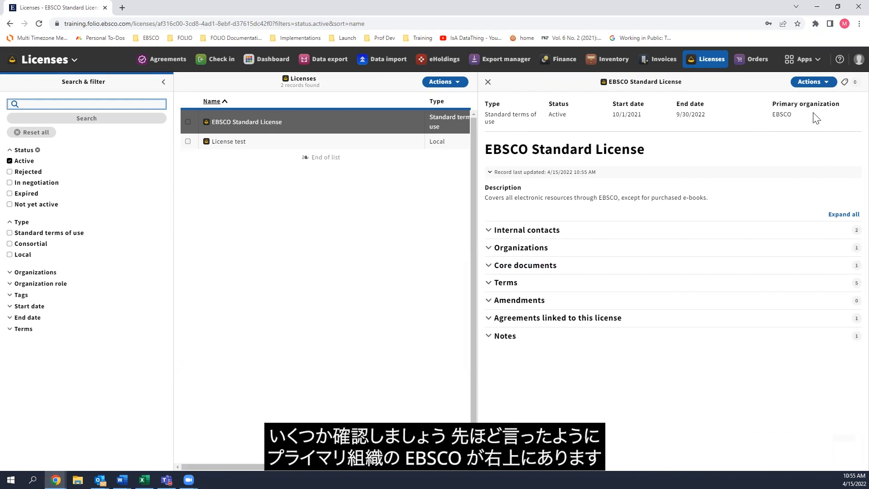
Check the license record's creation date, then expand all of its sections, look through them and collapse them again.
{"action": "left_click", "coordinate": [509, 172]}
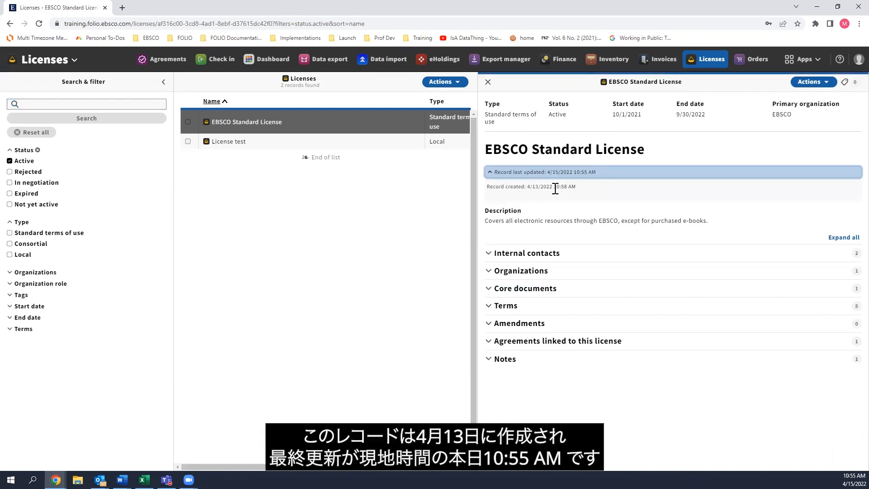
{"action": "left_click_drag", "start_coordinate": [526, 187], "coordinate": [567, 187]}
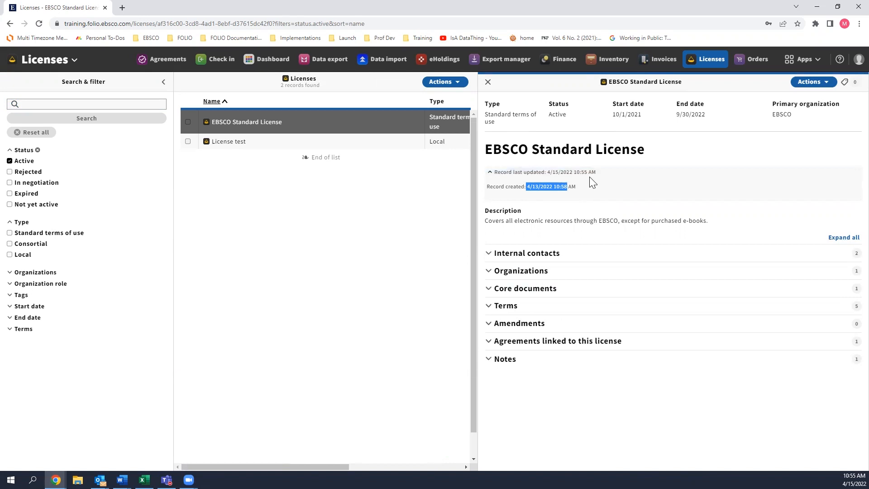
{"action": "left_click", "coordinate": [846, 240]}
{"action": "scroll", "coordinate": [781, 318], "scroll_direction": "down", "scroll_amount": 2}
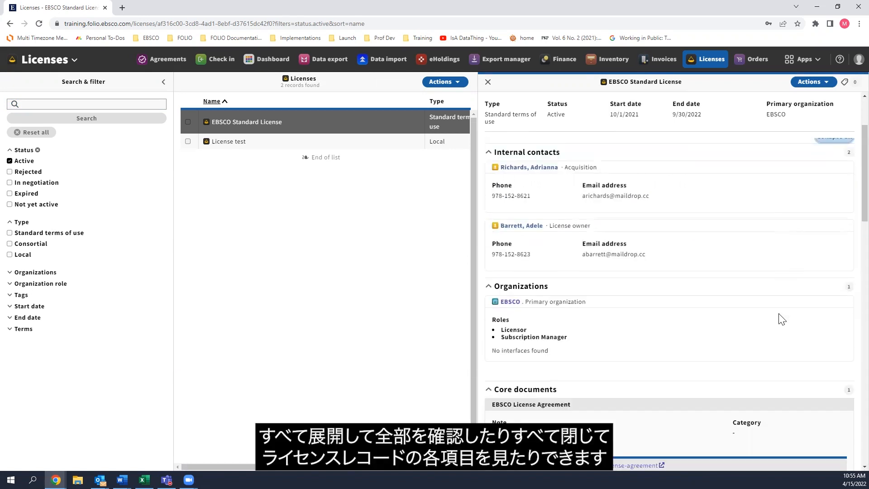
{"action": "scroll", "coordinate": [782, 320], "scroll_direction": "down", "scroll_amount": 12}
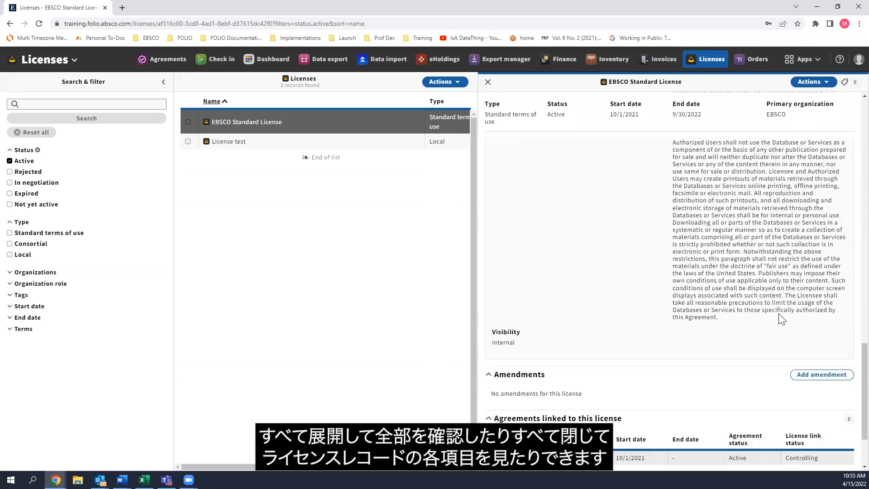
{"action": "scroll", "coordinate": [779, 316], "scroll_direction": "down", "scroll_amount": 2}
{"action": "scroll", "coordinate": [782, 319], "scroll_direction": "up", "scroll_amount": 15}
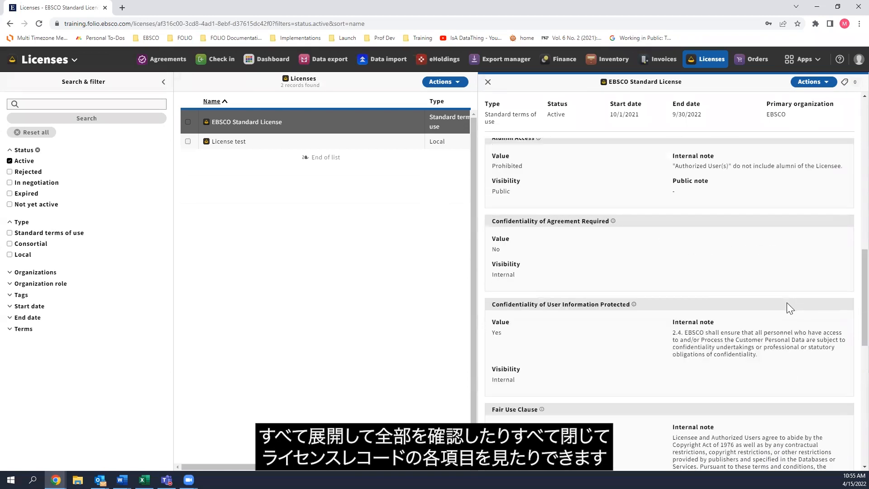
{"action": "left_click", "coordinate": [836, 237]}
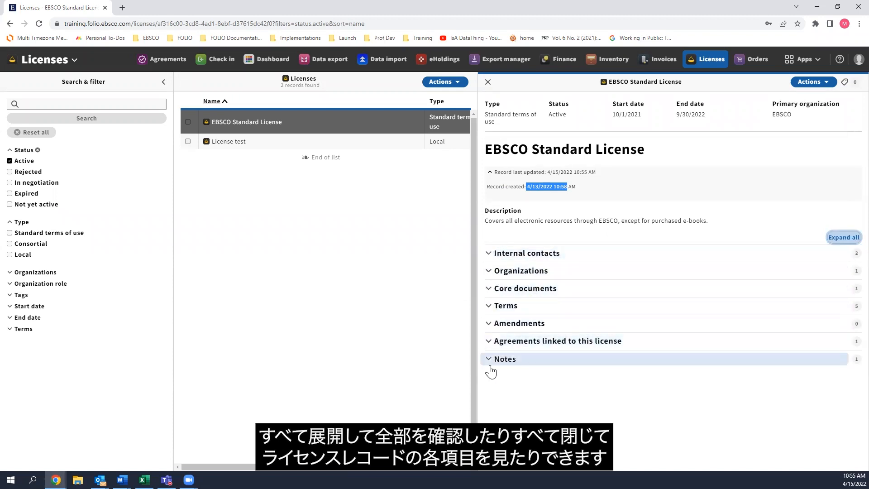
View the license owner's user record linked from the internal contacts, return to the license and look at its notes.
{"action": "left_click", "coordinate": [490, 253]}
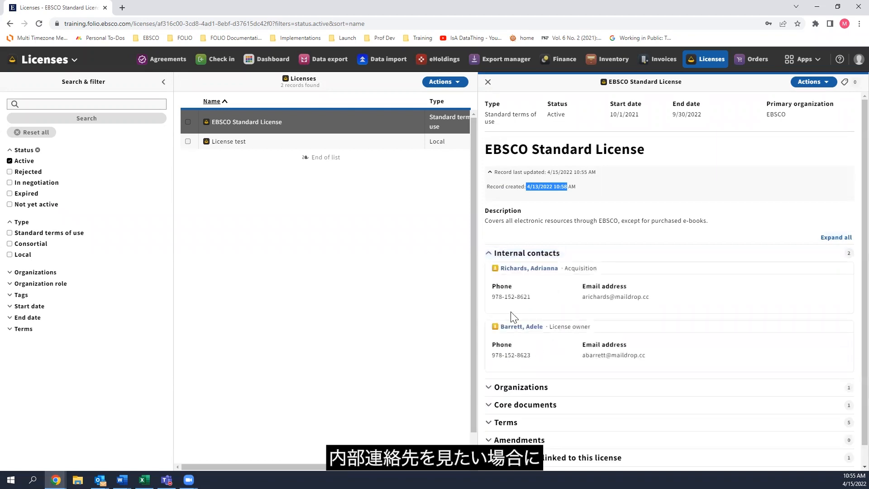
{"action": "left_click", "coordinate": [531, 329]}
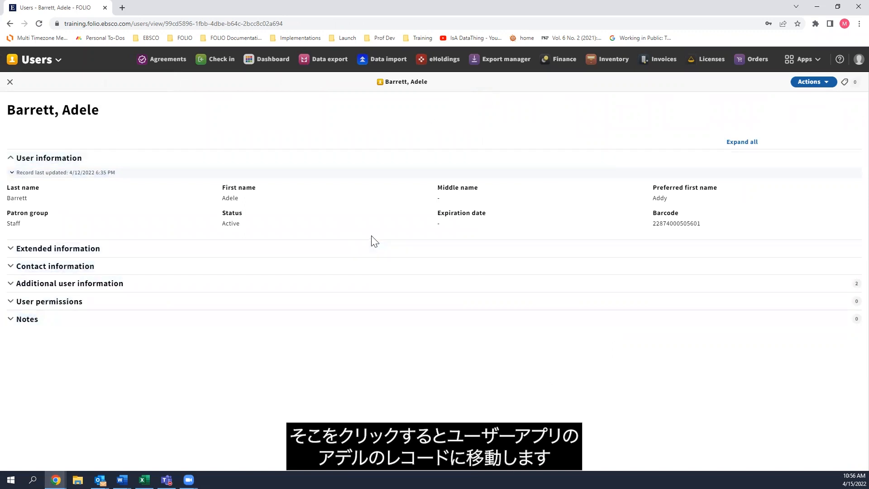
{"action": "key", "text": "alt+Left"}
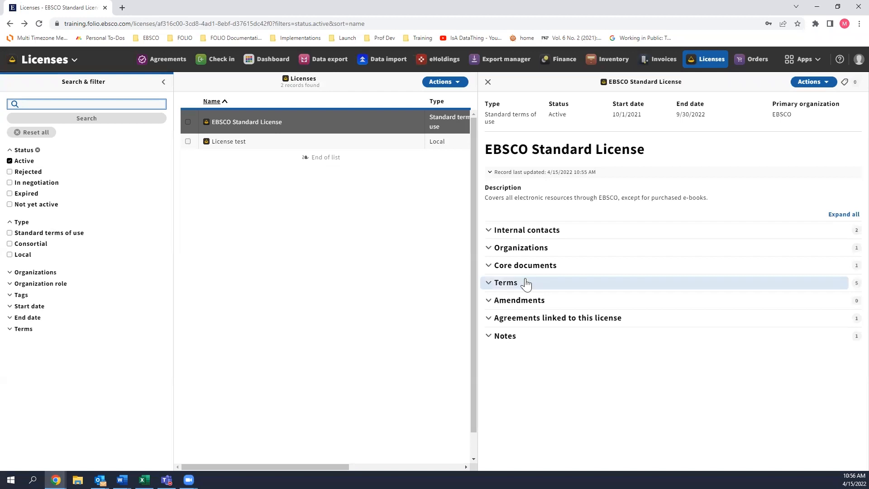
{"action": "left_click", "coordinate": [557, 343]}
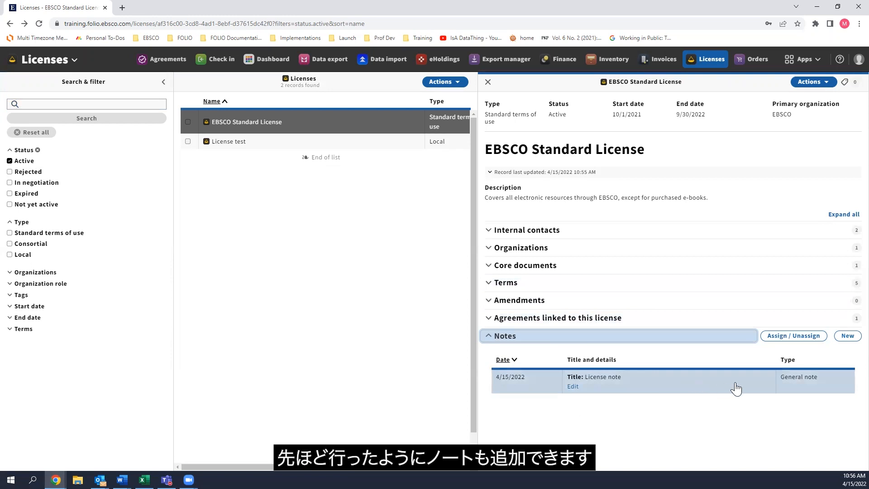
{"action": "left_click", "coordinate": [528, 339]}
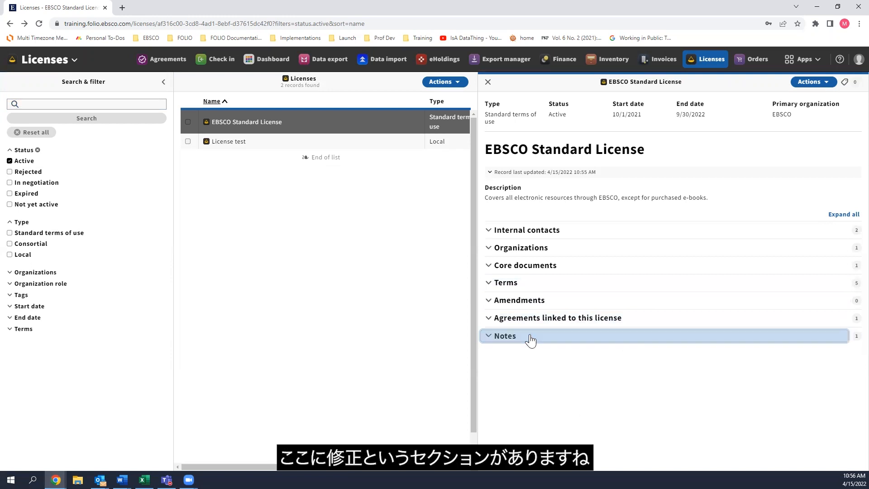
Start a new amendment for the EBSCO Standard License and look over its blank form.
{"action": "left_click", "coordinate": [546, 302]}
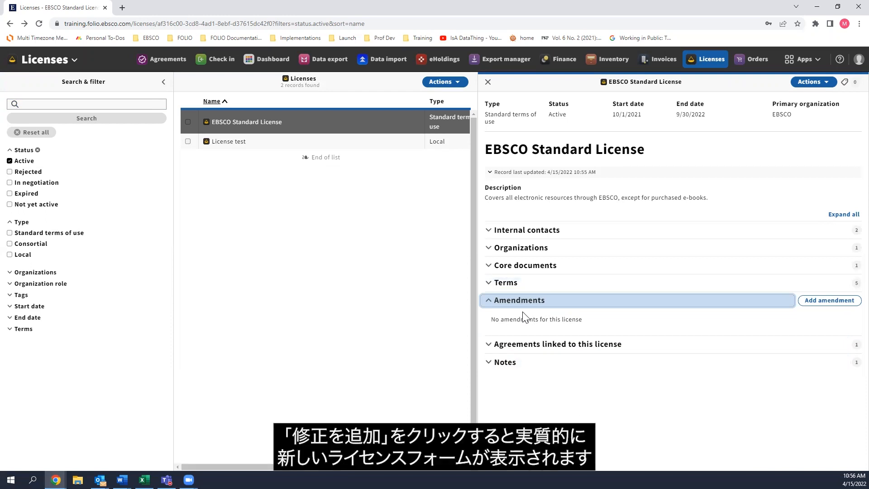
{"action": "left_click", "coordinate": [837, 300]}
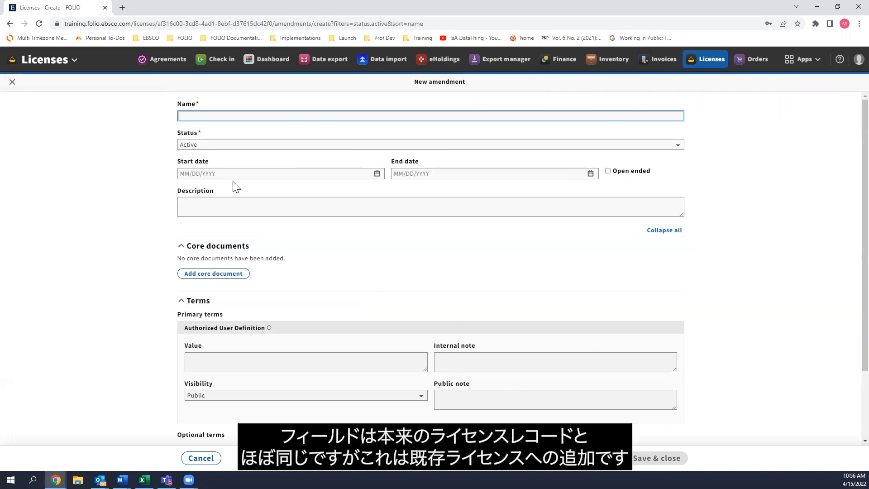
{"action": "scroll", "coordinate": [341, 261], "scroll_direction": "down", "scroll_amount": 1}
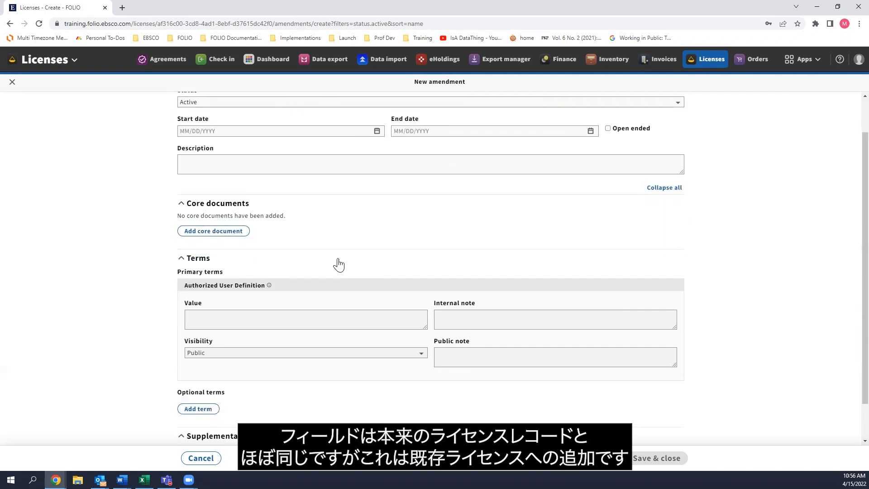
{"action": "scroll", "coordinate": [337, 262], "scroll_direction": "down", "scroll_amount": 1}
{"action": "scroll", "coordinate": [337, 263], "scroll_direction": "up", "scroll_amount": 2}
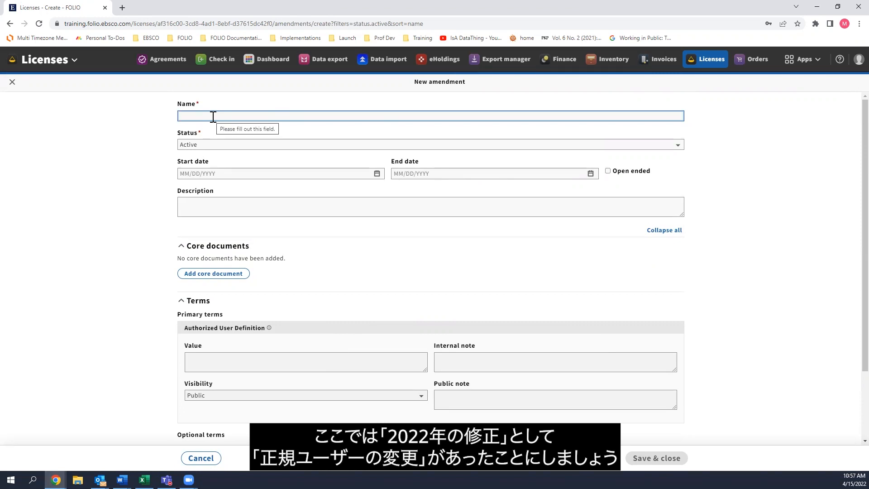
Name the amendment "2022 Amendment" and enter the description "Adjustment to authorized users".
{"action": "type", "text": "2022"}
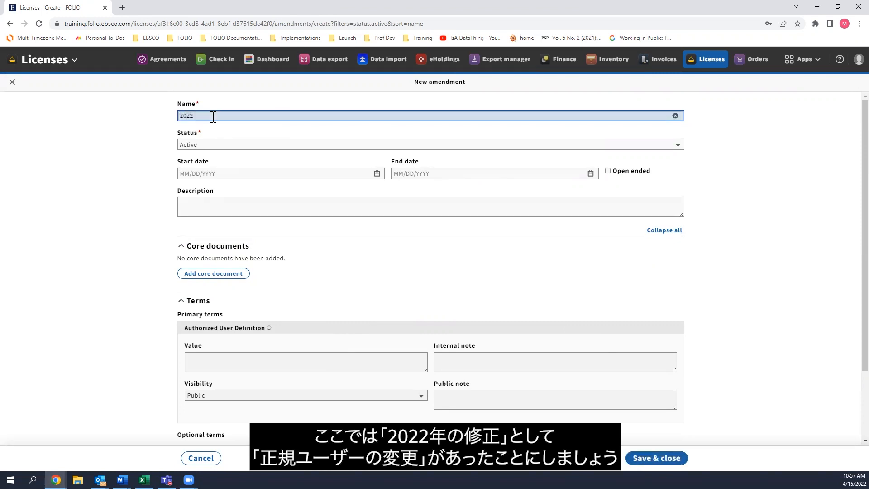
{"action": "type", "text": " Amendment"}
{"action": "left_click", "coordinate": [227, 207]}
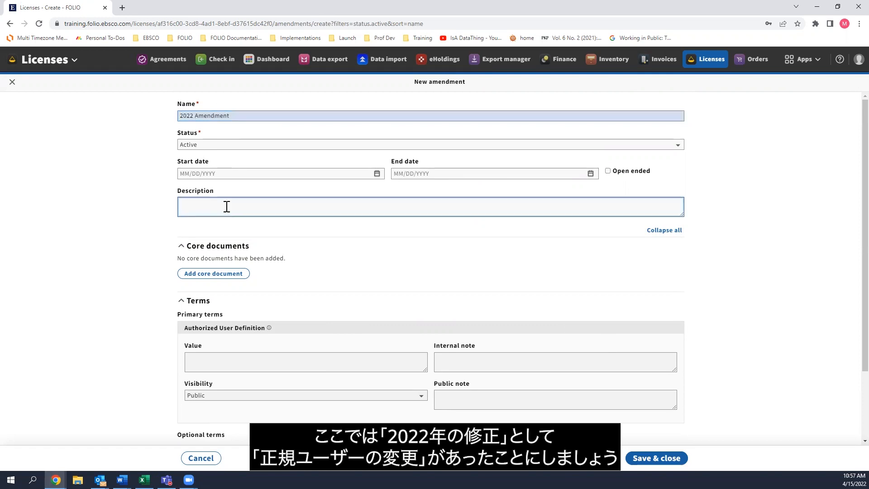
{"action": "type", "text": "Adjustment to authorized users"}
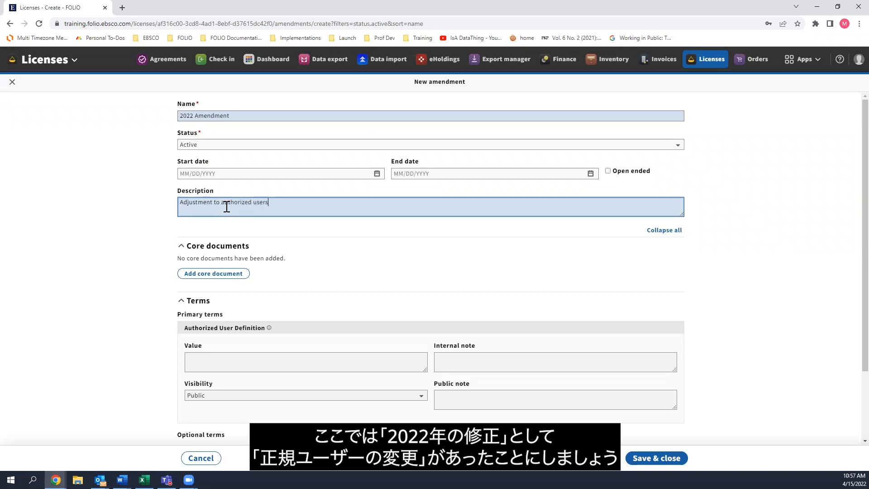
Set the amendment's Authorized User Definition value to "Everyone can use this now!" and save the amendment.
{"action": "scroll", "coordinate": [268, 346], "scroll_direction": "down", "scroll_amount": 1}
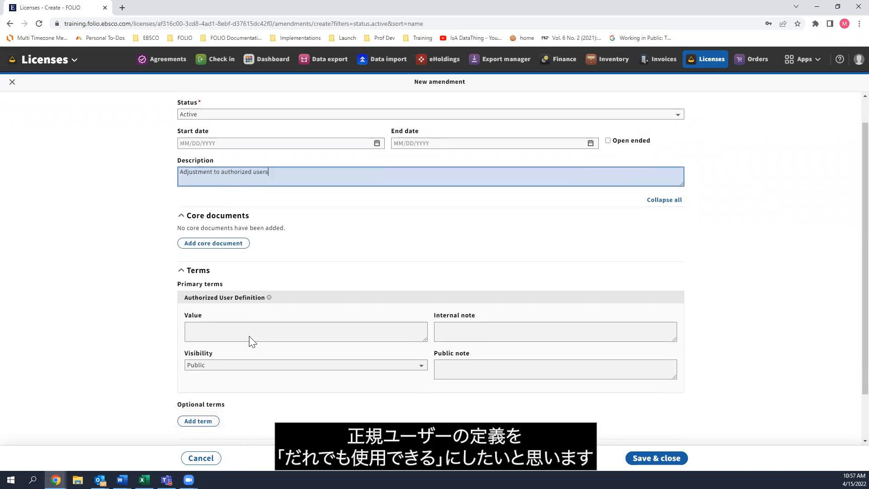
{"action": "left_click", "coordinate": [204, 316]}
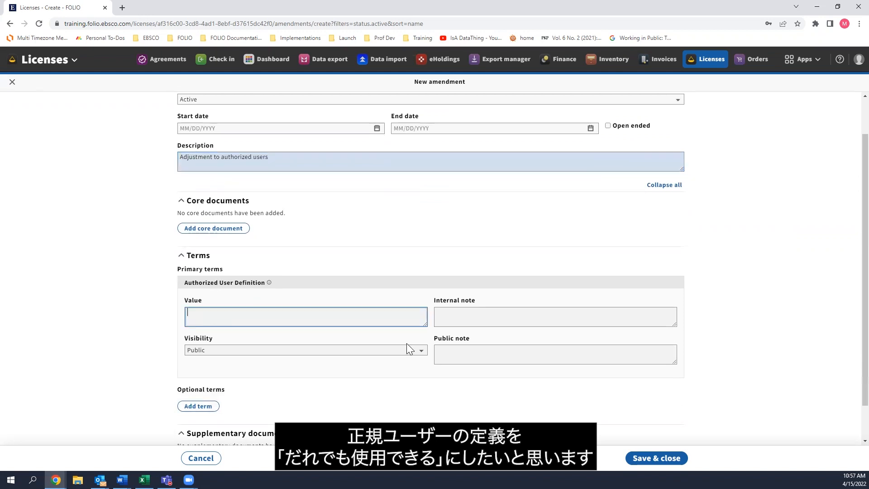
{"action": "type", "text": "Everyo"}
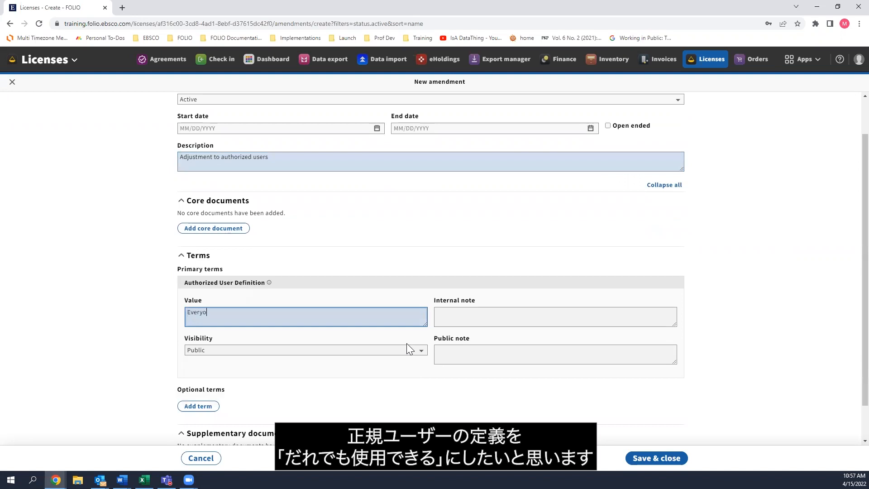
{"action": "type", "text": "ne can use this now!"}
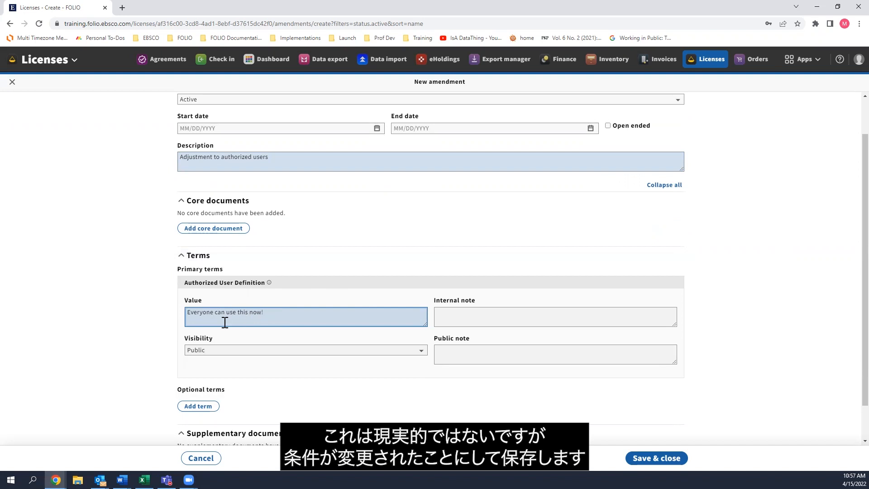
{"action": "left_click", "coordinate": [672, 461]}
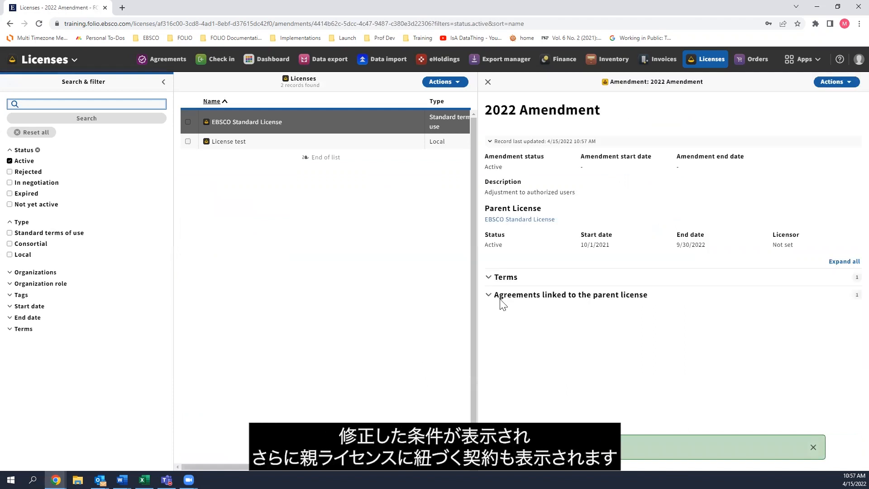
Examine the saved amendment's terms and the agreements linked to its parent license, including the amendment link status.
{"action": "left_click", "coordinate": [509, 278]}
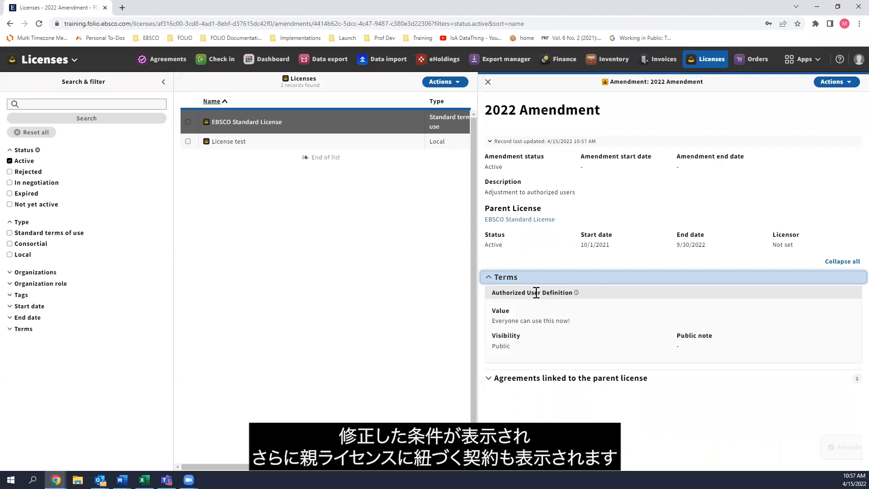
{"action": "left_click", "coordinate": [534, 384]}
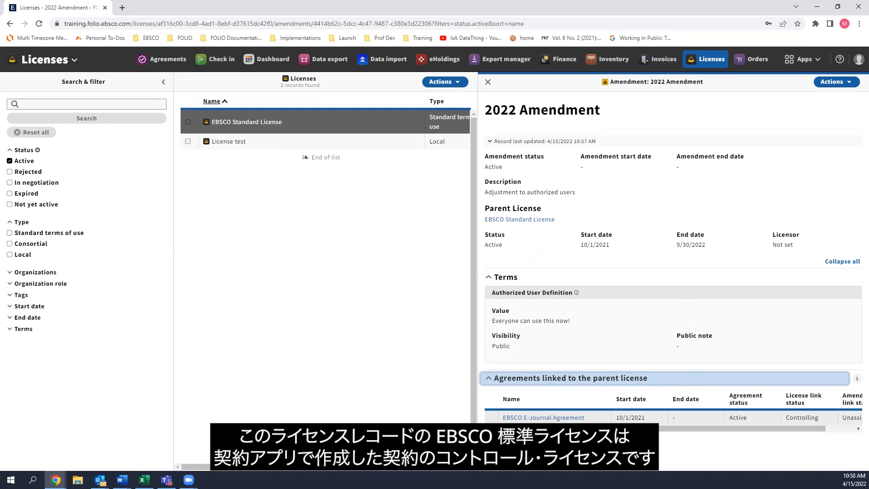
{"action": "left_click_drag", "start_coordinate": [724, 428], "coordinate": [831, 428]}
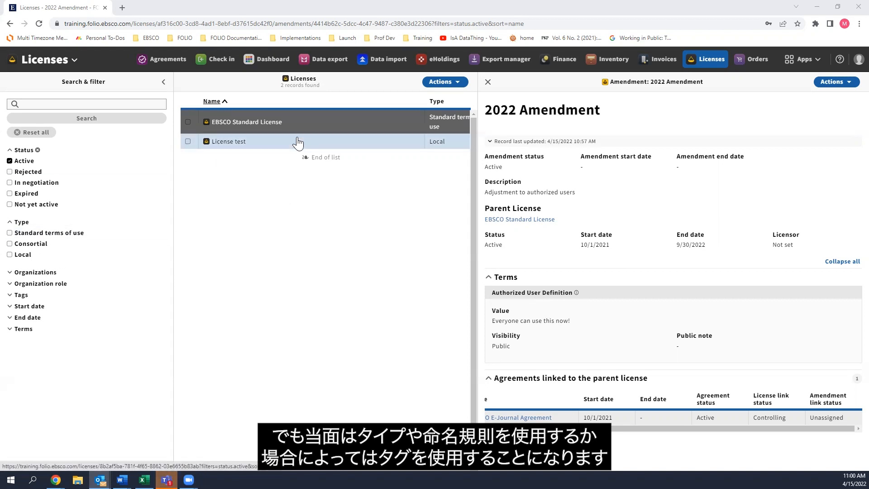
Return from the amendment to the license and review the tags available for the record and for filtering licenses.
{"action": "left_click", "coordinate": [26, 297]}
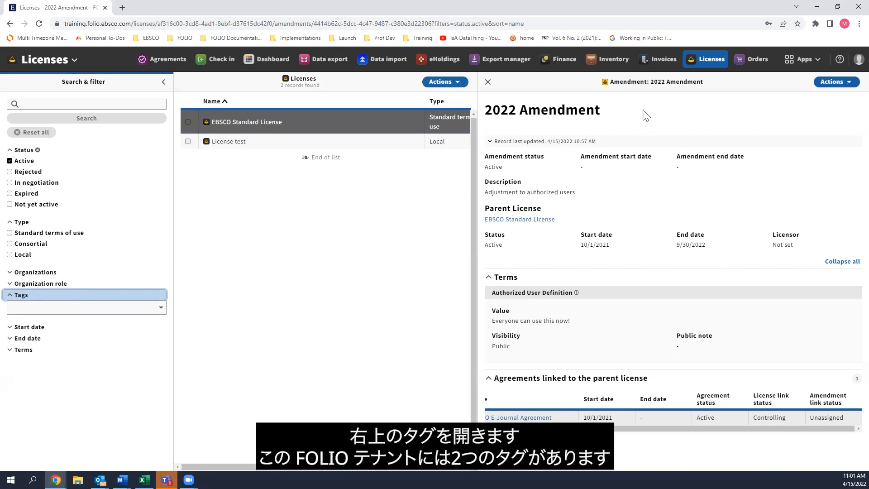
{"action": "left_click", "coordinate": [488, 81]}
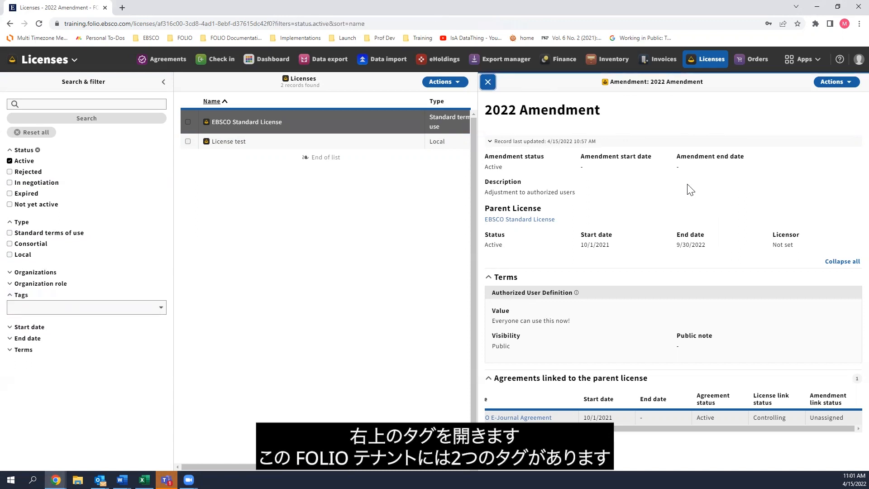
{"action": "left_click", "coordinate": [844, 82]}
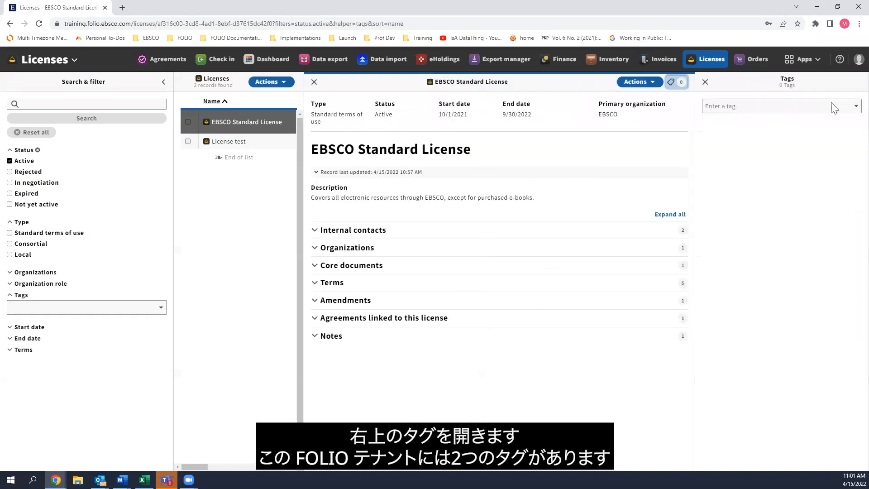
{"action": "left_click", "coordinate": [739, 107]}
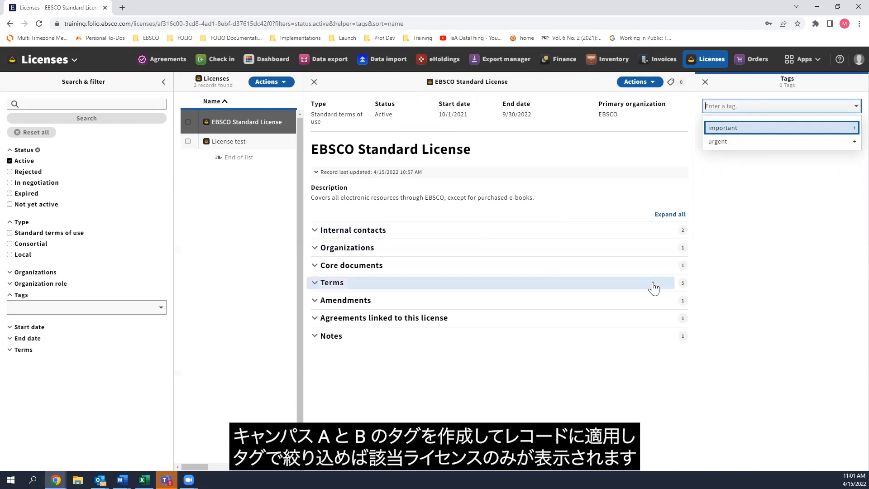
{"action": "left_click", "coordinate": [81, 305]}
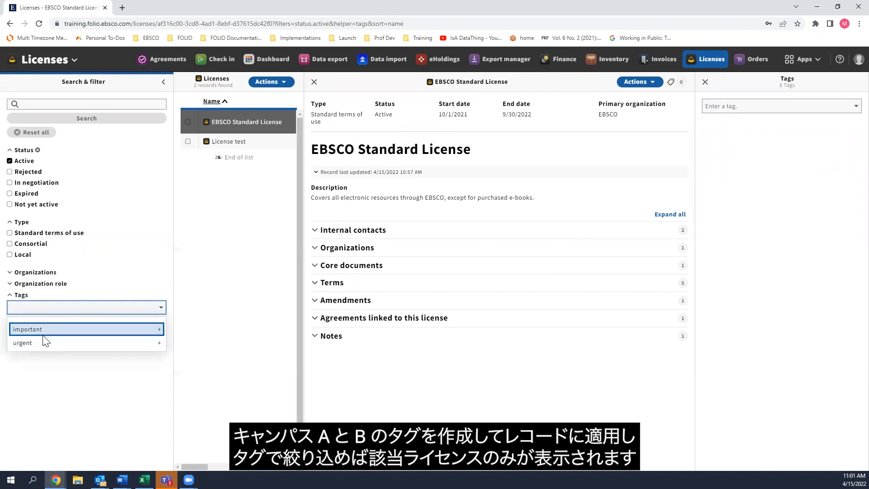
{"action": "left_click", "coordinate": [21, 295]}
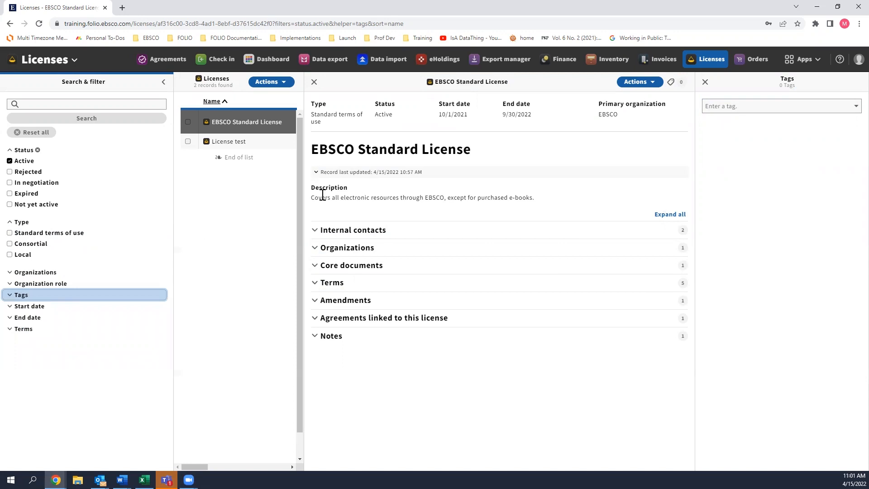
{"action": "left_click", "coordinate": [705, 82]}
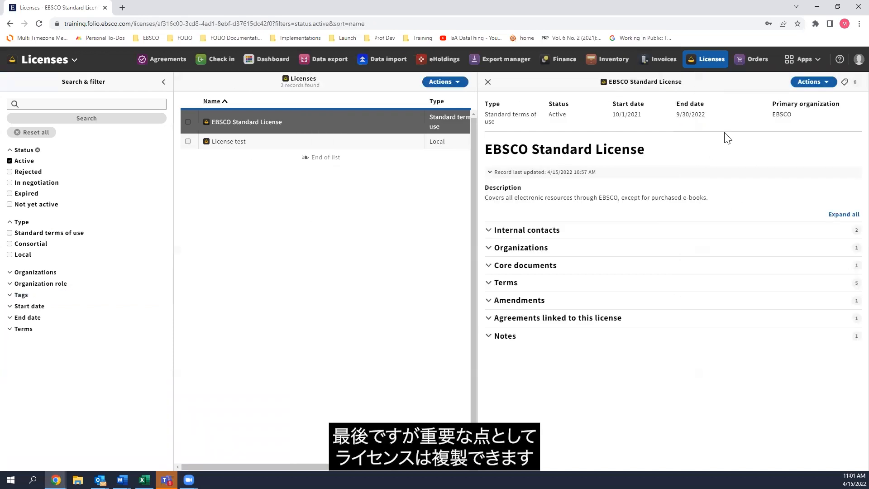
Review which sections of the EBSCO Standard License can be duplicated, close the duplication dialog, and check the record's delete option.
{"action": "left_click", "coordinate": [808, 89]}
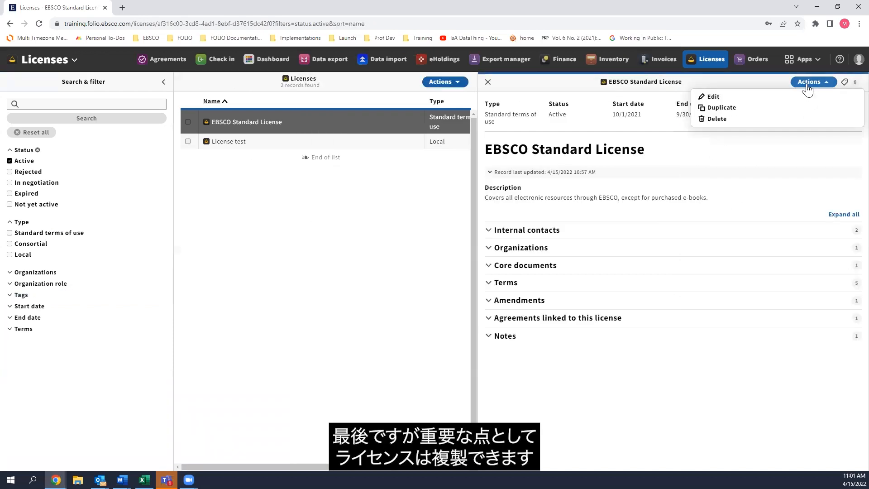
{"action": "left_click", "coordinate": [743, 110]}
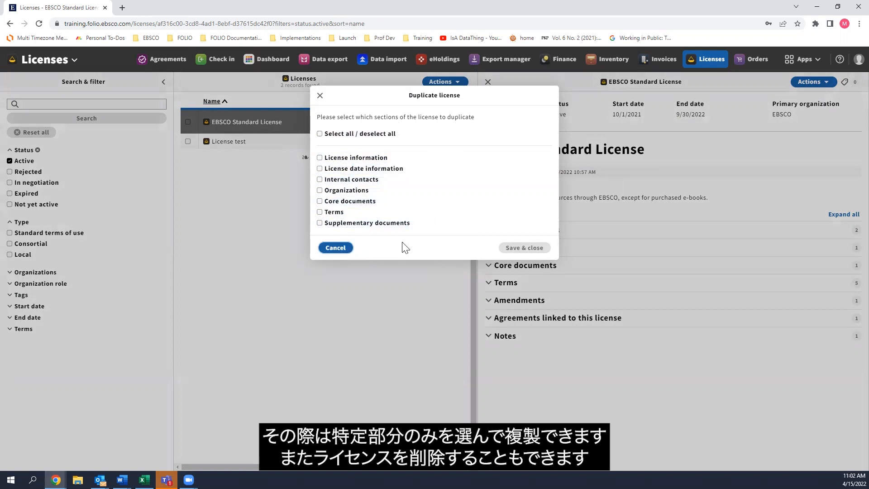
{"action": "key", "text": "Escape"}
{"action": "left_click", "coordinate": [812, 82]}
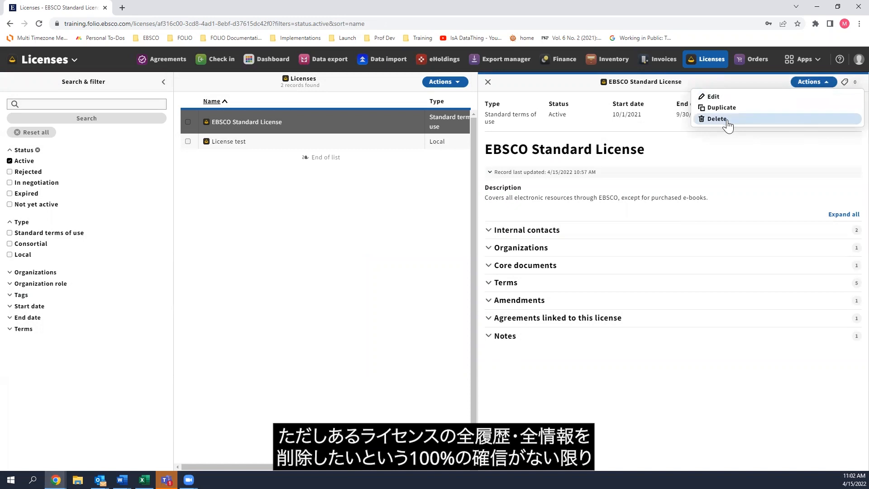
{"action": "left_click", "coordinate": [746, 159]}
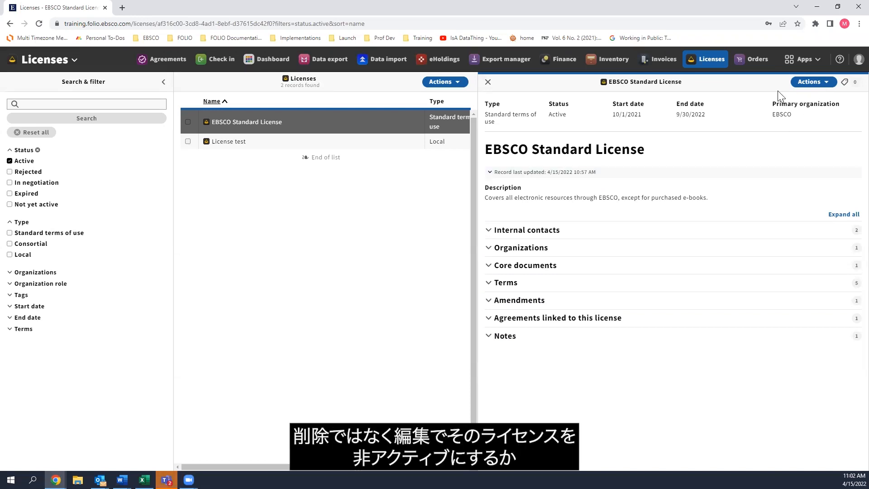
Open the EBSCO Standard License for editing, review the available status options, and cancel without changing the record.
{"action": "left_click", "coordinate": [799, 85]}
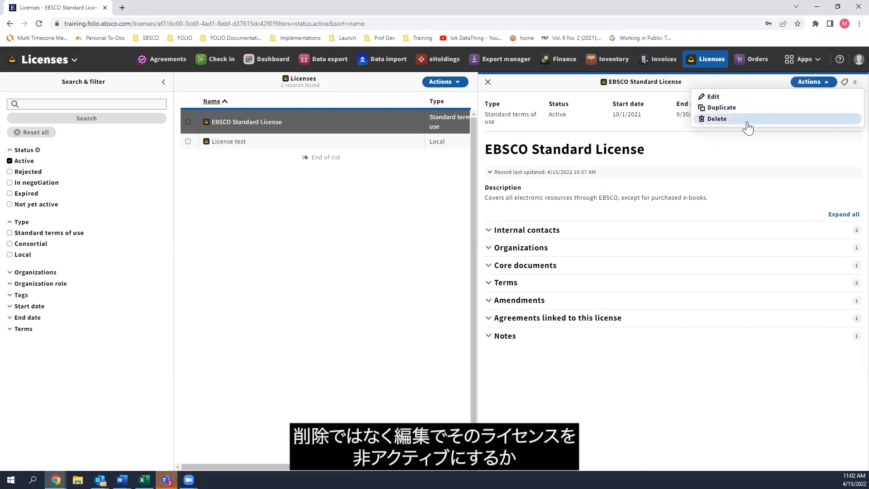
{"action": "left_click", "coordinate": [716, 96]}
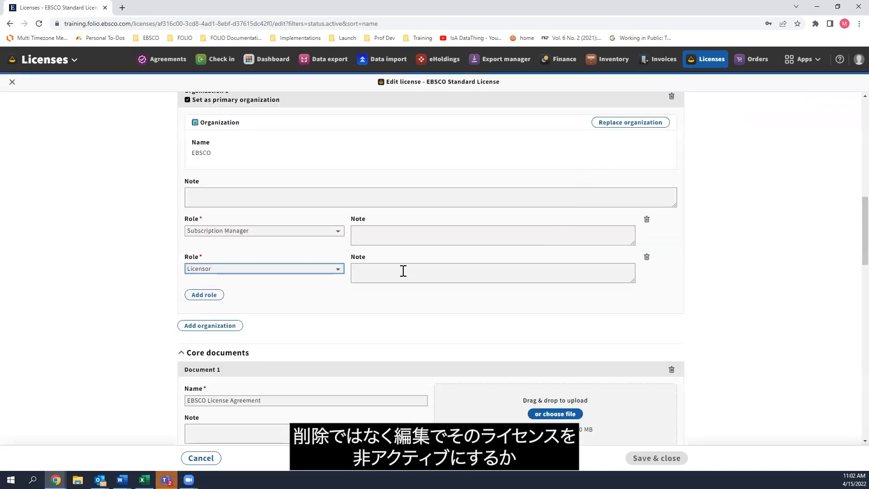
{"action": "scroll", "coordinate": [495, 314], "scroll_direction": "up", "scroll_amount": 10}
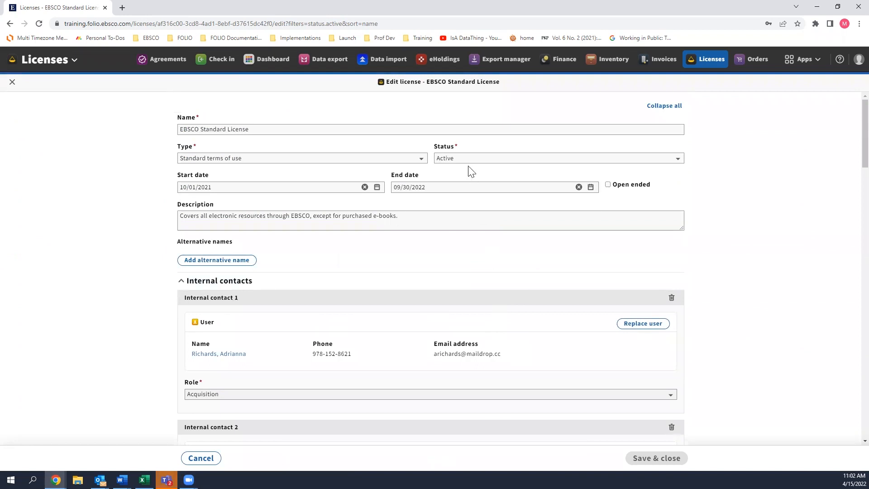
{"action": "left_click", "coordinate": [467, 161]}
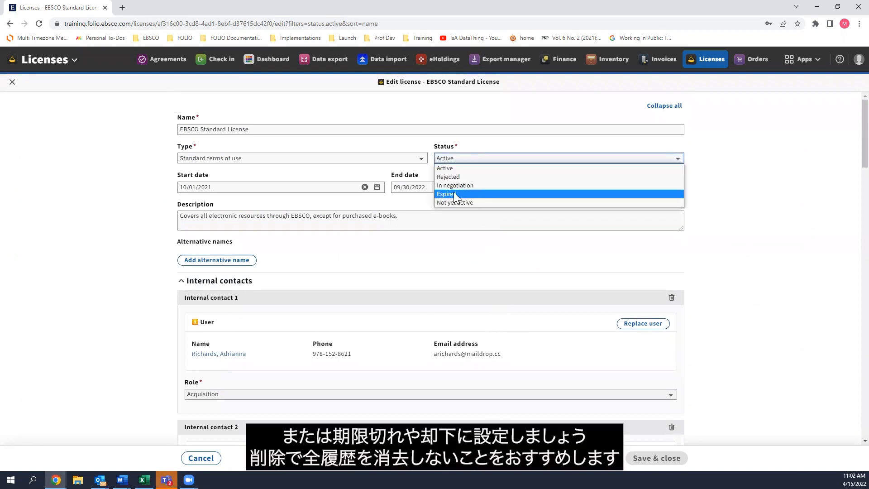
{"action": "left_click", "coordinate": [450, 165]}
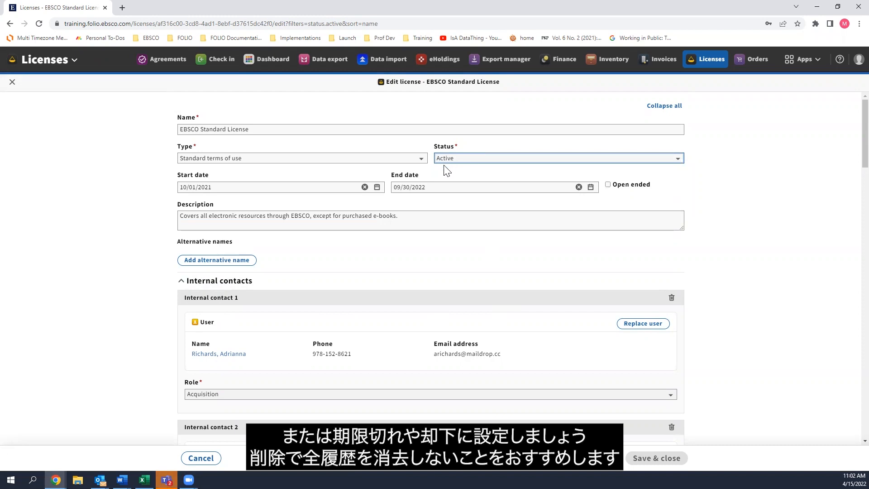
{"action": "left_click", "coordinate": [214, 462]}
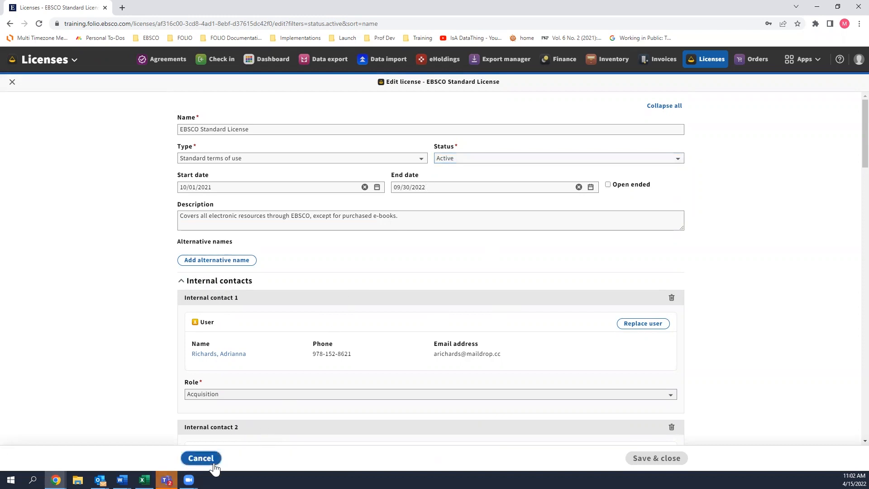